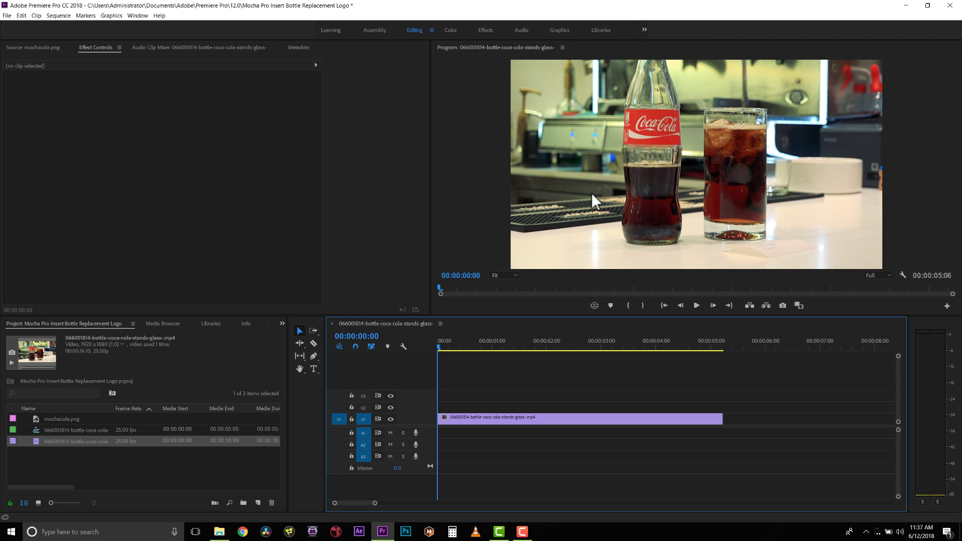
Move the bottle clip up to track V2 and preview mochacola.png
{"action": "left_click", "coordinate": [476, 420]}
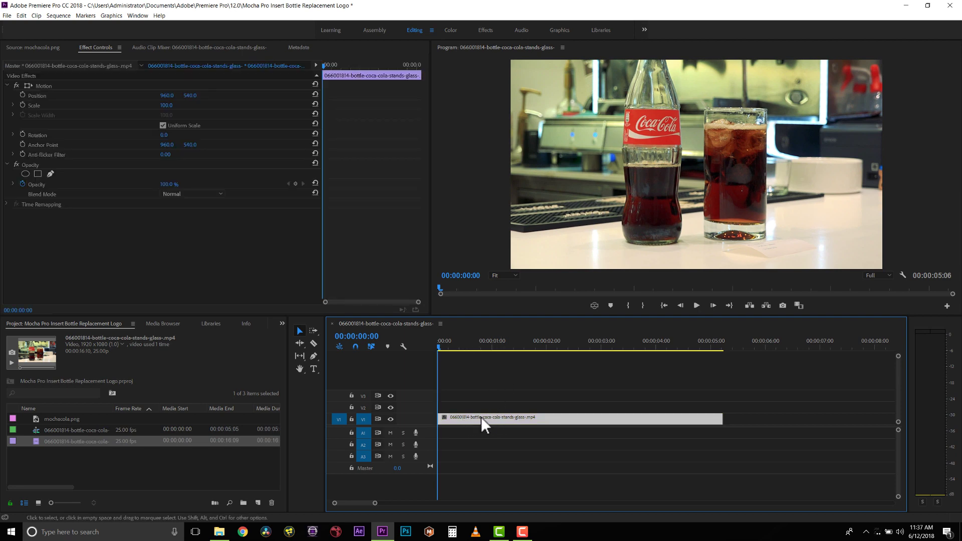
{"action": "left_click_drag", "start_coordinate": [485, 415], "coordinate": [489, 406]}
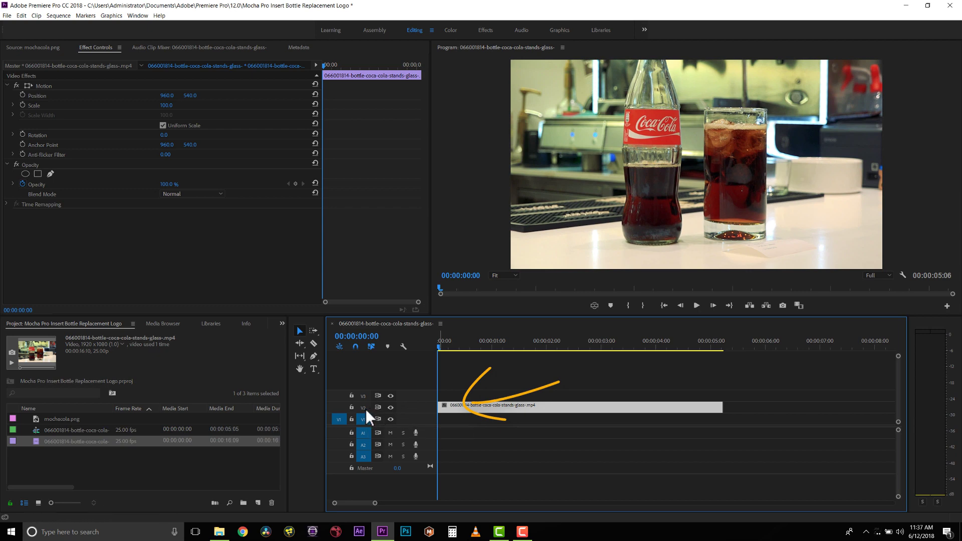
{"action": "left_click", "coordinate": [49, 417]}
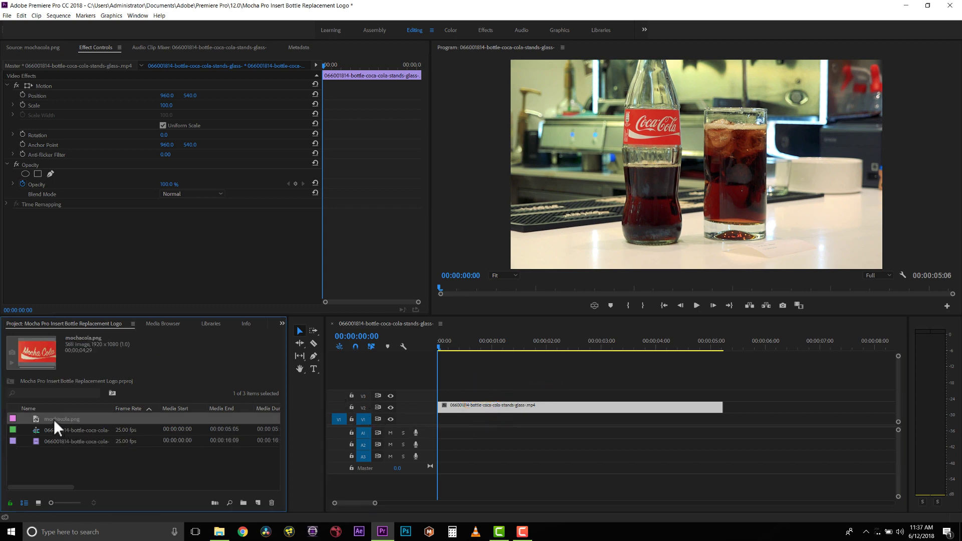
{"action": "double_click", "coordinate": [33, 416]}
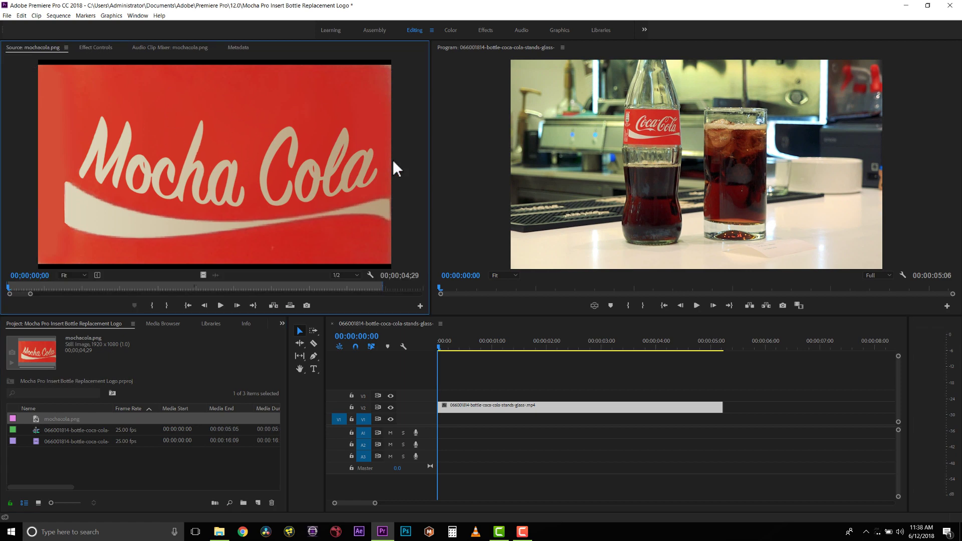
Place mochacola.png on V1, extend it to the video's length, and check it beneath V2
{"action": "left_click_drag", "start_coordinate": [43, 416], "coordinate": [497, 418]}
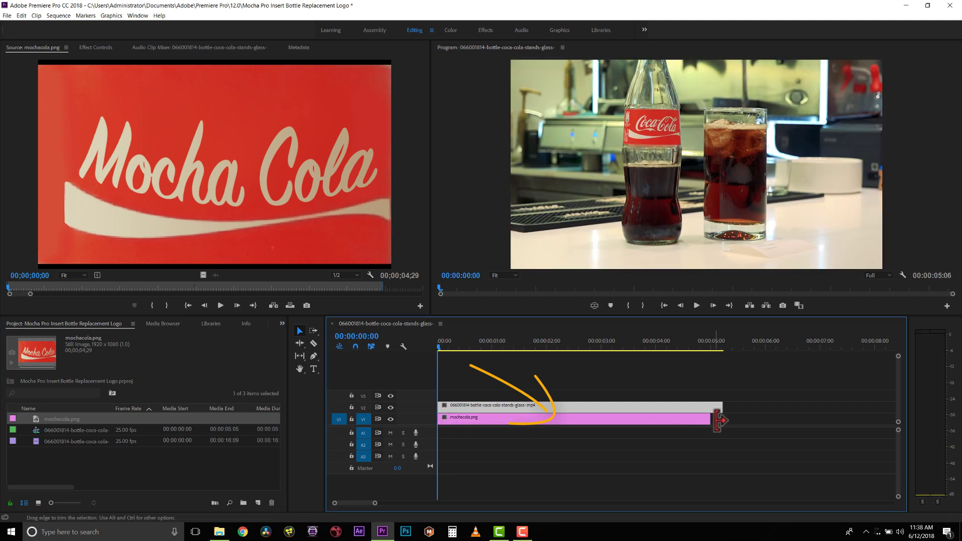
{"action": "left_click_drag", "start_coordinate": [710, 419], "coordinate": [722, 419]}
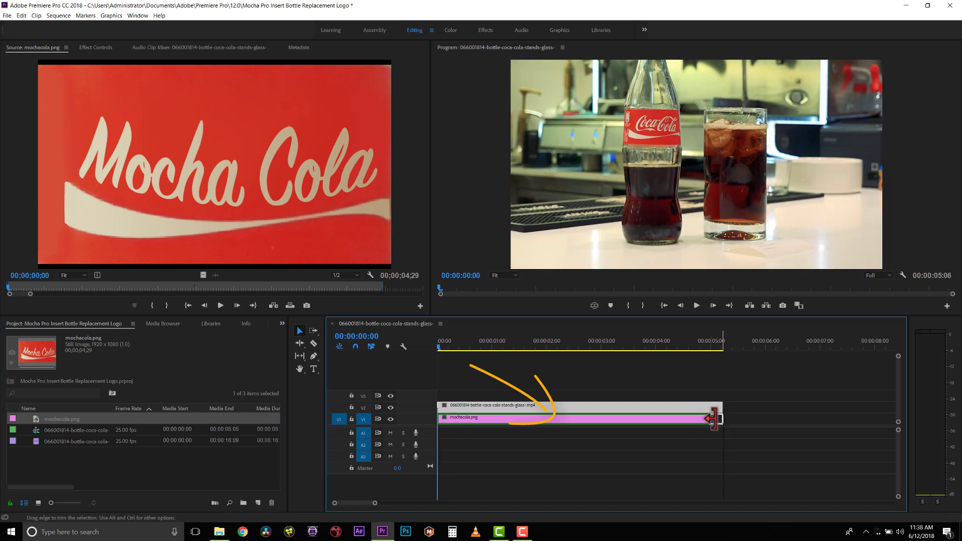
{"action": "left_click", "coordinate": [391, 407]}
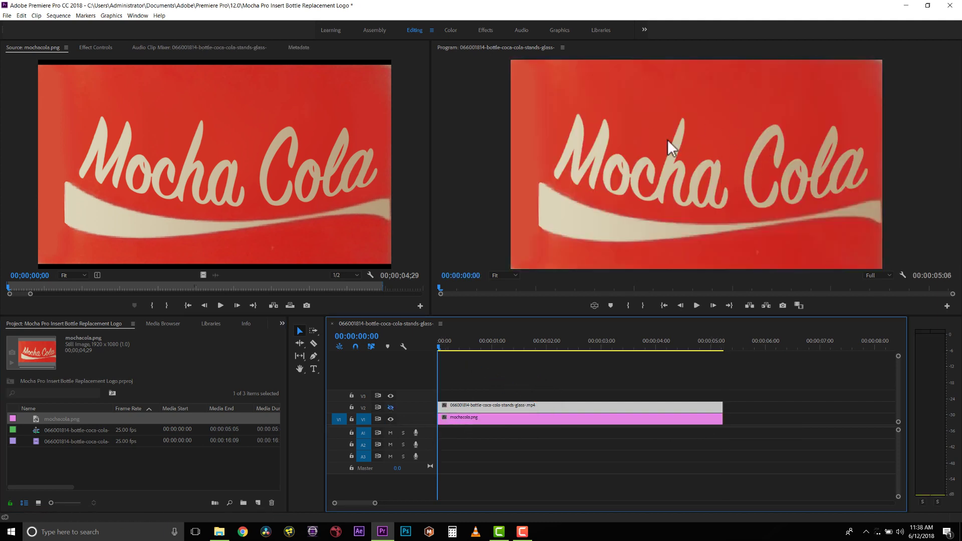
{"action": "left_click", "coordinate": [391, 407]}
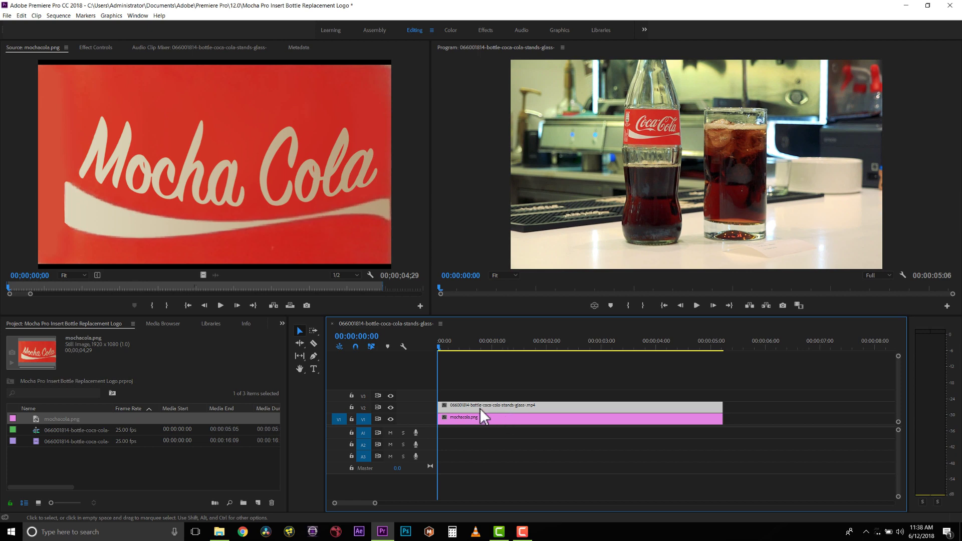
Search the Effects panel for 'mocha pro' and apply mocha Pro to the V2 bottle clip
{"action": "left_click", "coordinate": [282, 324]}
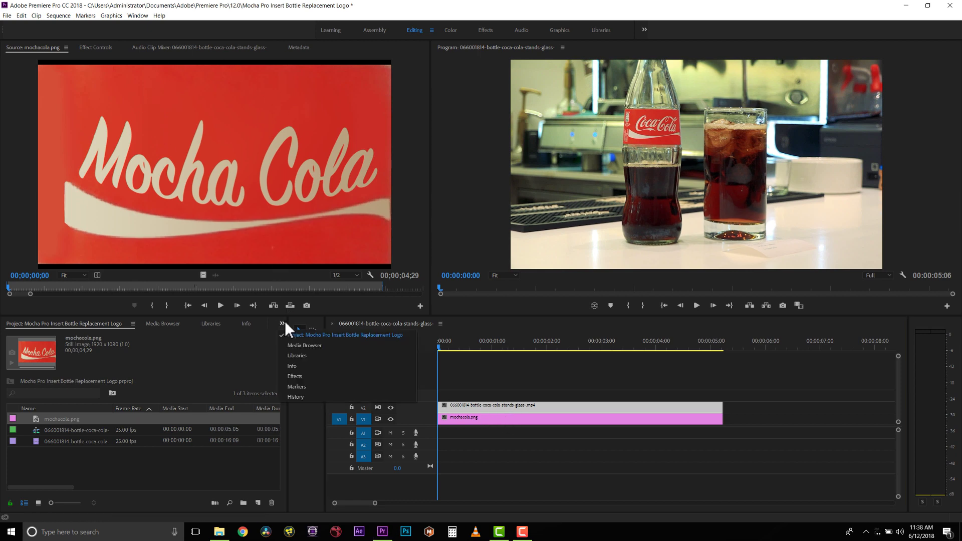
{"action": "left_click", "coordinate": [306, 376]}
{"action": "type", "text": "mocha pro"}
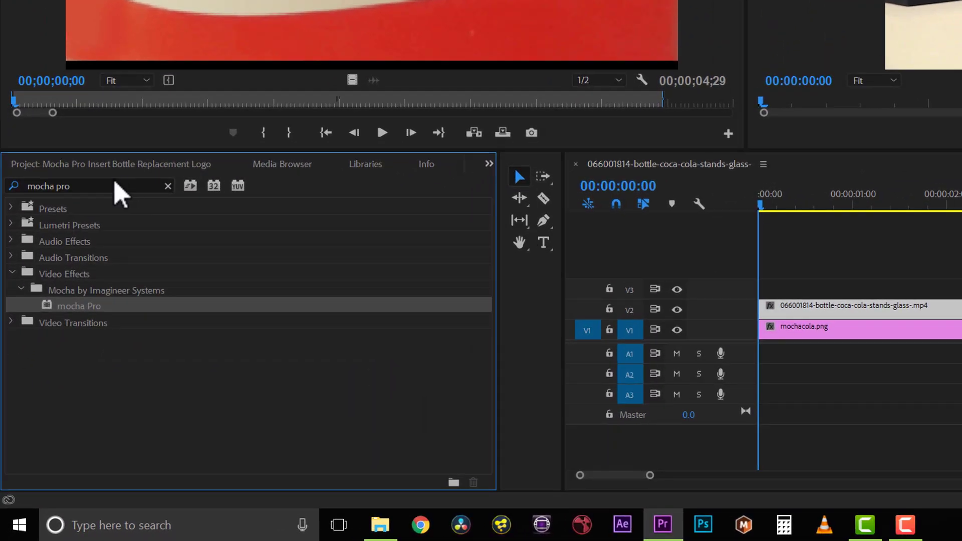
{"action": "left_click", "coordinate": [55, 277]}
{"action": "key", "text": "Down"}
{"action": "key", "text": "Down"}
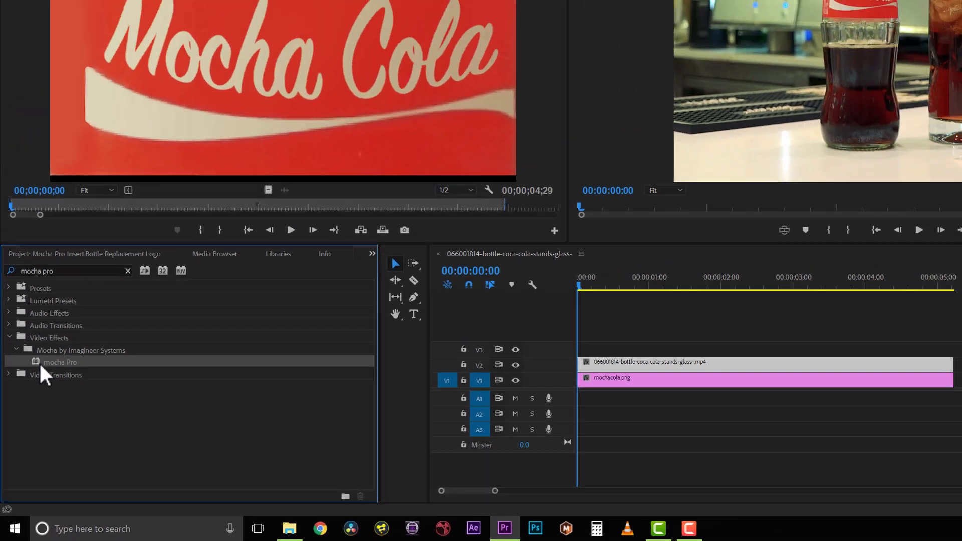
{"action": "left_click_drag", "start_coordinate": [52, 306], "coordinate": [902, 309]}
{"action": "left_click_drag", "start_coordinate": [521, 407], "coordinate": [520, 406]}
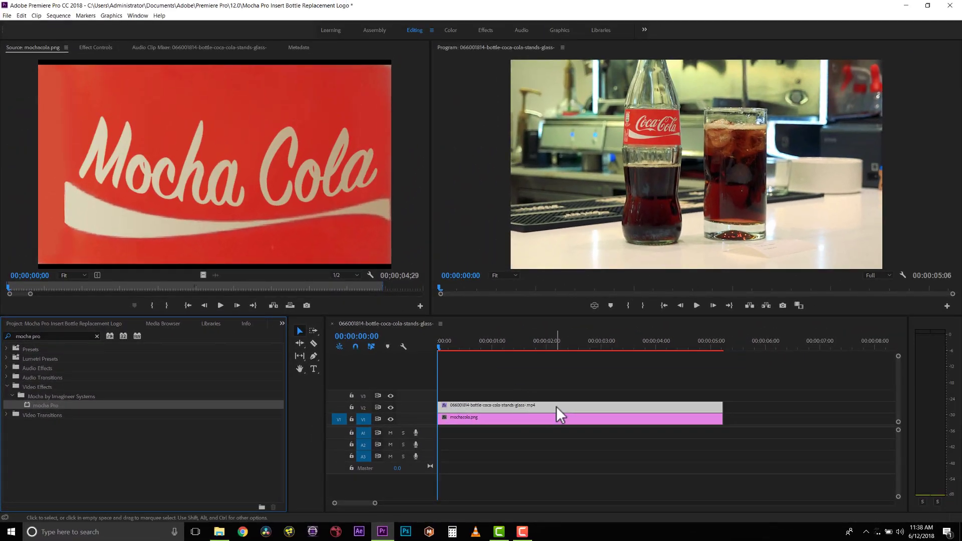
Set mocha Pro's Module Renders Insert Layer to Video 1 in Effect Controls
{"action": "left_click", "coordinate": [93, 47]}
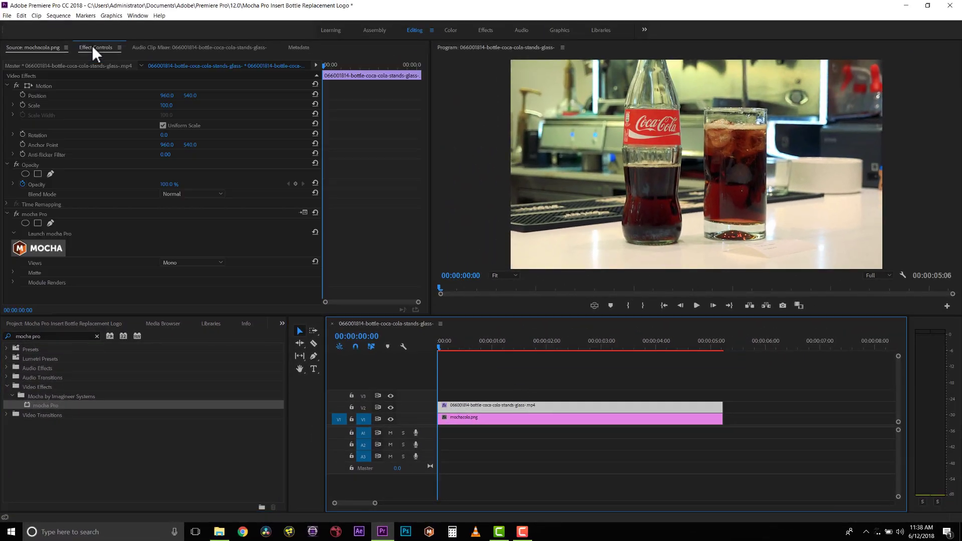
{"action": "left_click", "coordinate": [13, 282]}
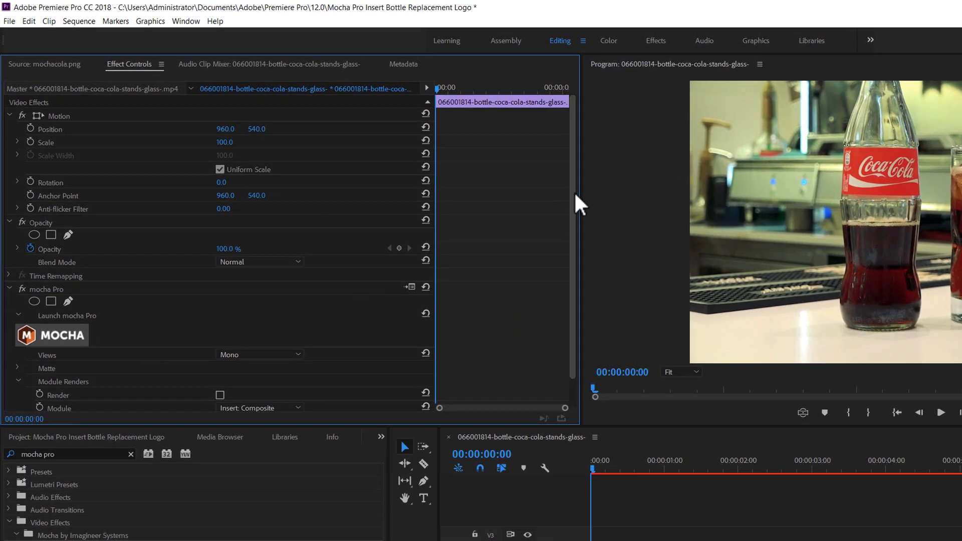
{"action": "left_click_drag", "start_coordinate": [574, 191], "coordinate": [569, 255]}
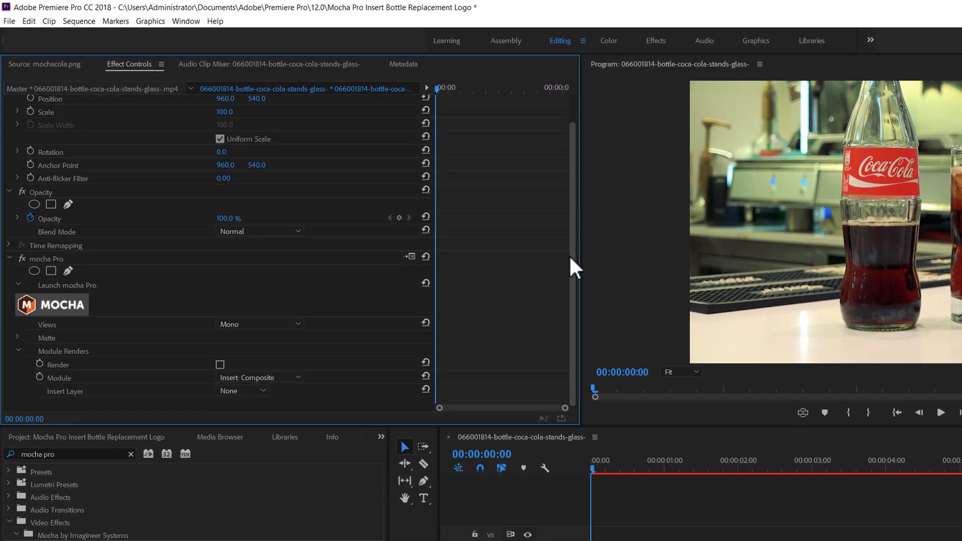
{"action": "left_click", "coordinate": [235, 391]}
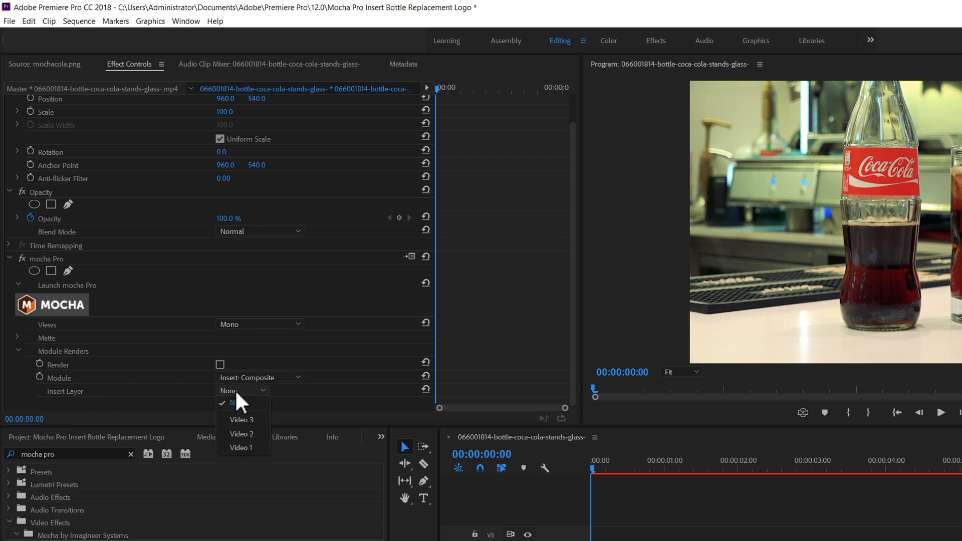
{"action": "left_click", "coordinate": [248, 444]}
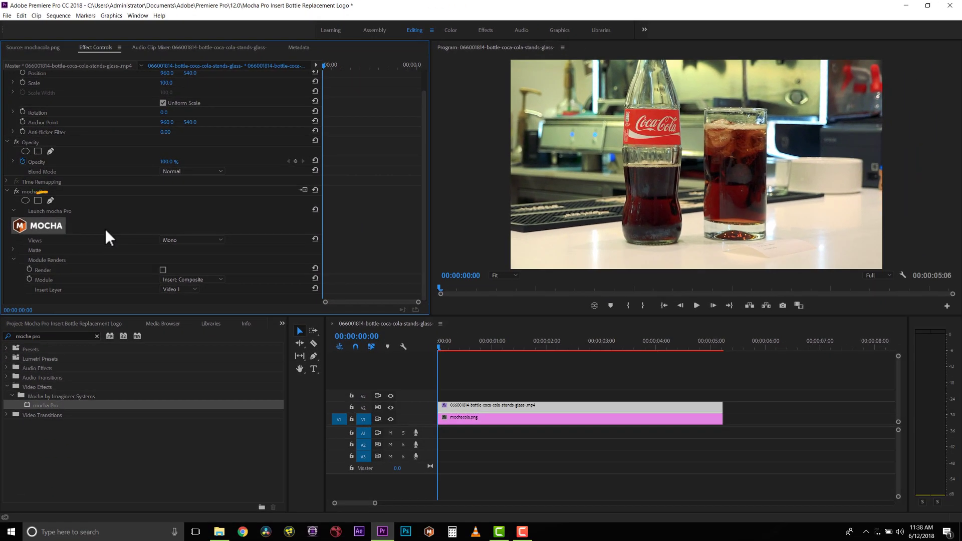
Launch Mocha Pro, outline the Coca-Cola label with an X-Spline, disable Shear, and name the layer 'bottle track'
{"action": "left_click", "coordinate": [41, 226]}
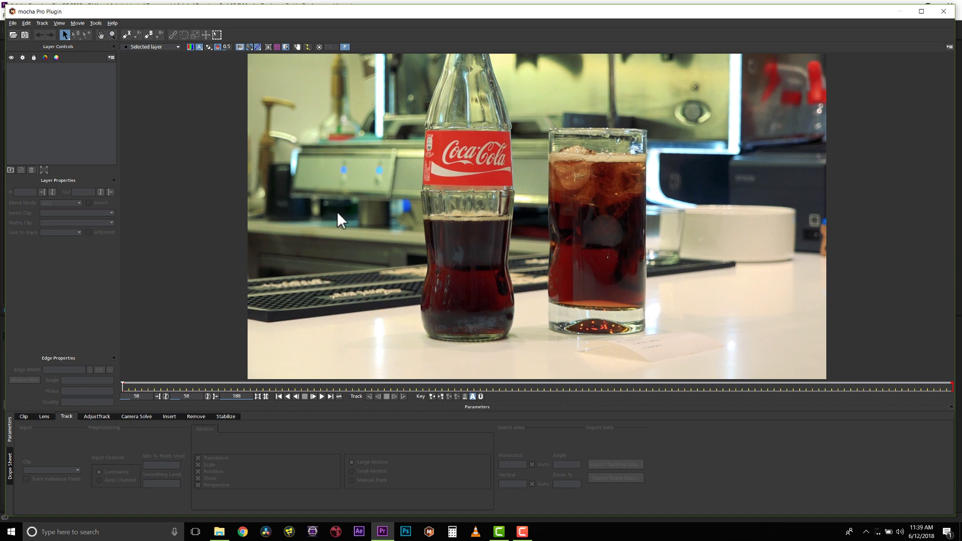
{"action": "left_click", "coordinate": [125, 35]}
{"action": "left_click", "coordinate": [424, 127]}
{"action": "left_click", "coordinate": [521, 119]}
{"action": "left_click", "coordinate": [514, 189]}
{"action": "right_click", "coordinate": [421, 186]}
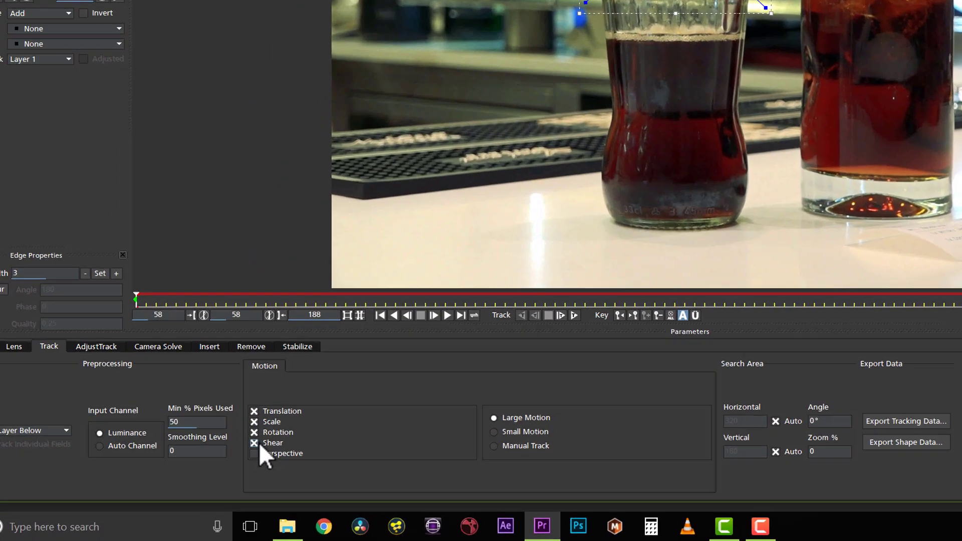
{"action": "left_click", "coordinate": [198, 478]}
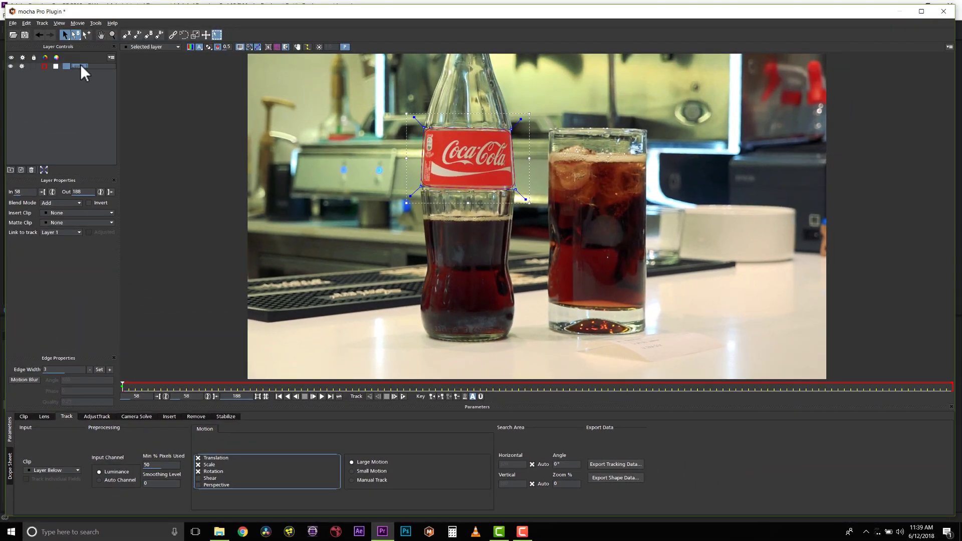
{"action": "type", "text": "bottle 1"}
Track the label forward, fit the planar surface corners to the label, and finish tracking the clip
{"action": "left_click", "coordinate": [403, 396]}
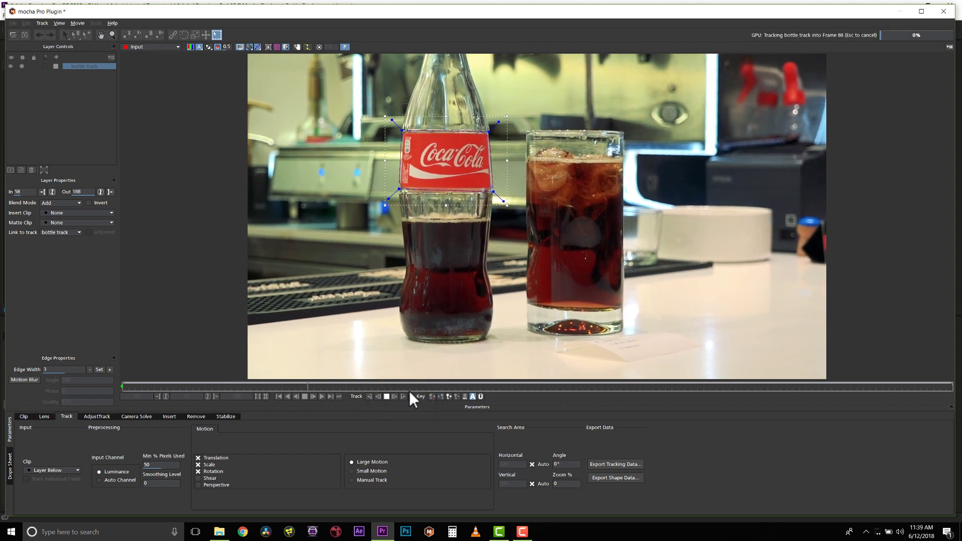
{"action": "left_click", "coordinate": [387, 397]}
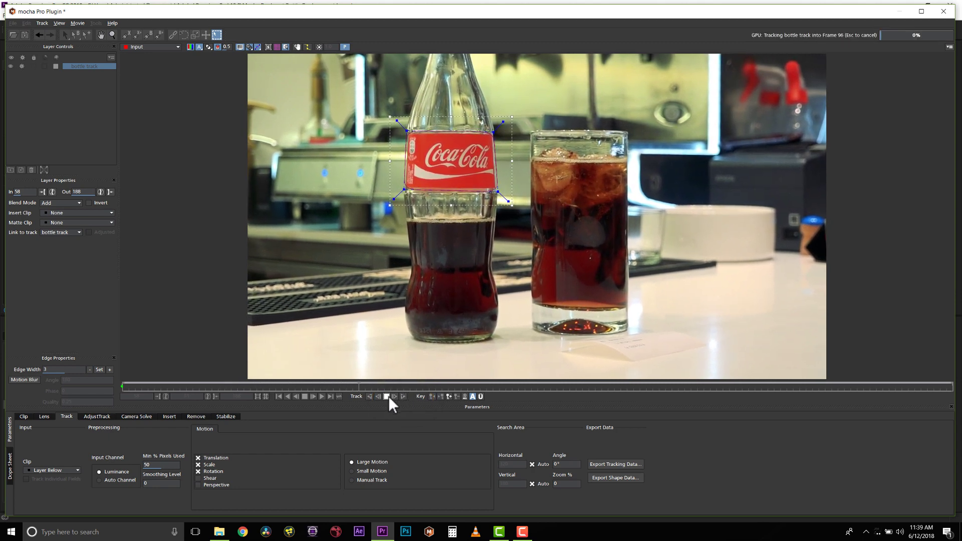
{"action": "left_click", "coordinate": [268, 47]}
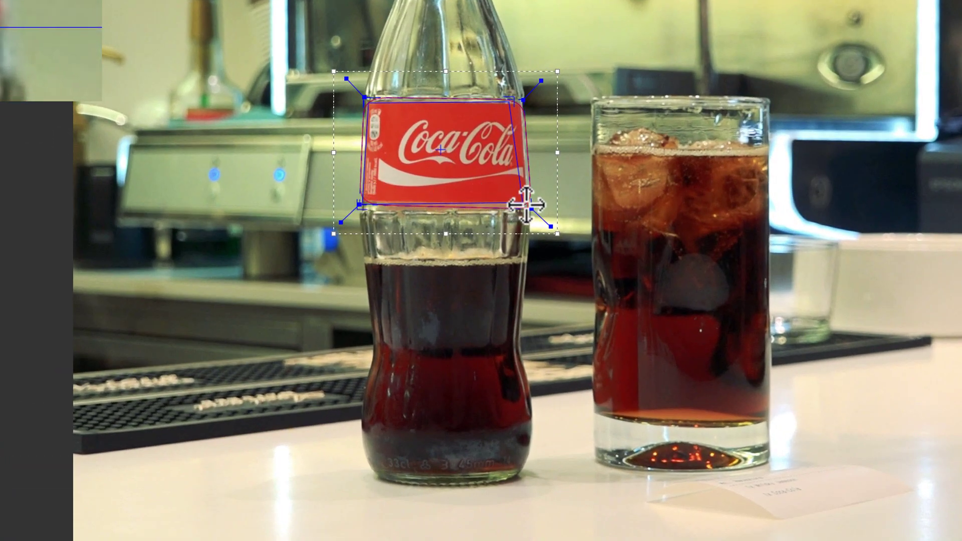
{"action": "left_click_drag", "start_coordinate": [511, 94], "coordinate": [518, 96]}
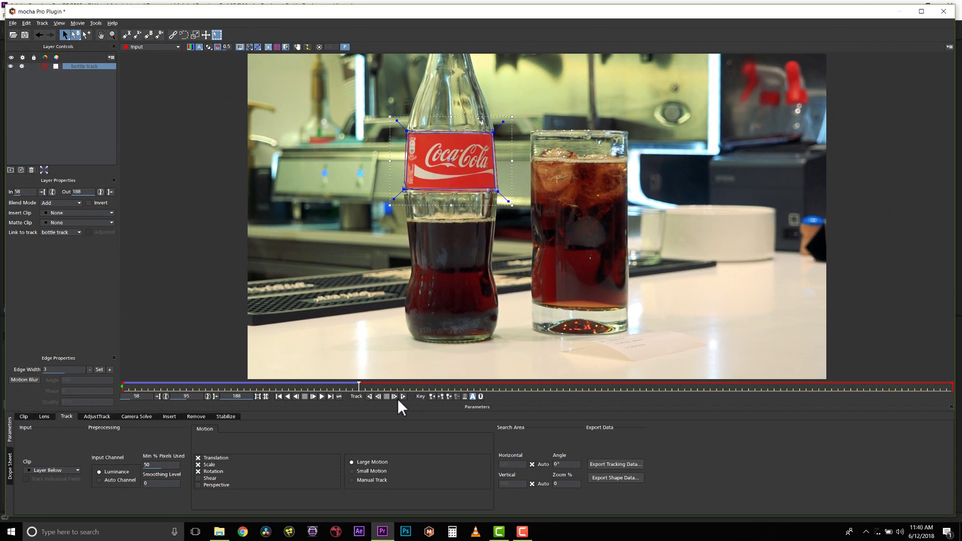
{"action": "left_click", "coordinate": [402, 397]}
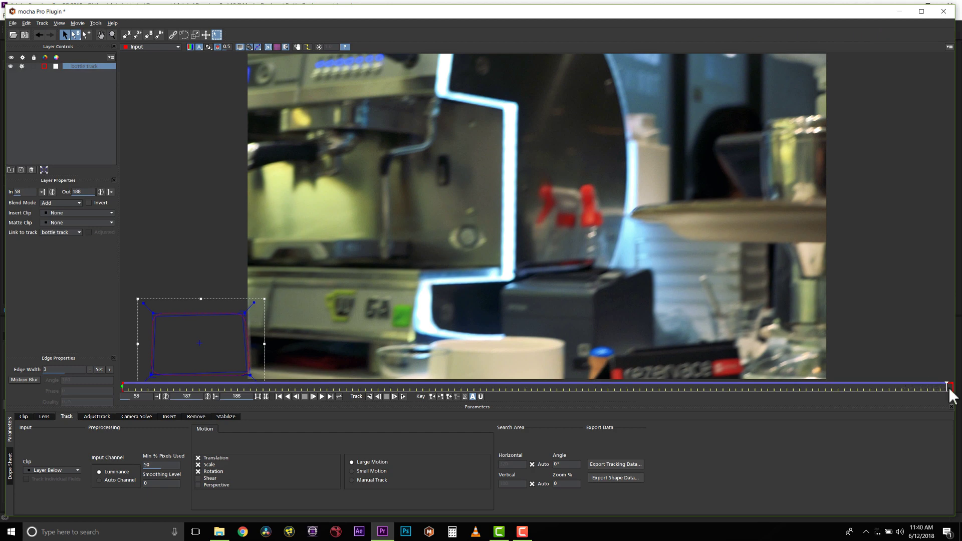
{"action": "left_click_drag", "start_coordinate": [945, 387], "coordinate": [48, 328]}
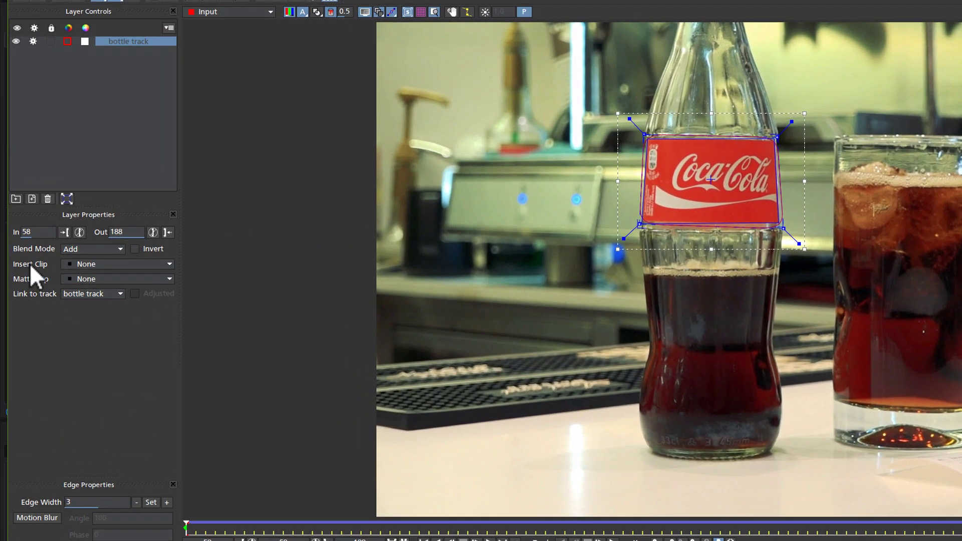
Set the 'bottle track' layer's Insert Clip to Insert Layer, comparing it against None
{"action": "left_click", "coordinate": [80, 264]}
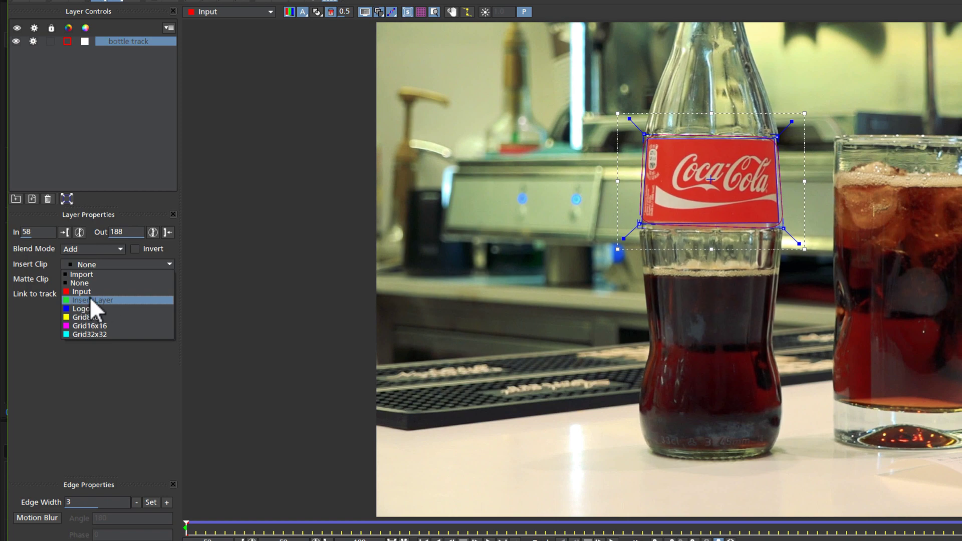
{"action": "left_click", "coordinate": [92, 300]}
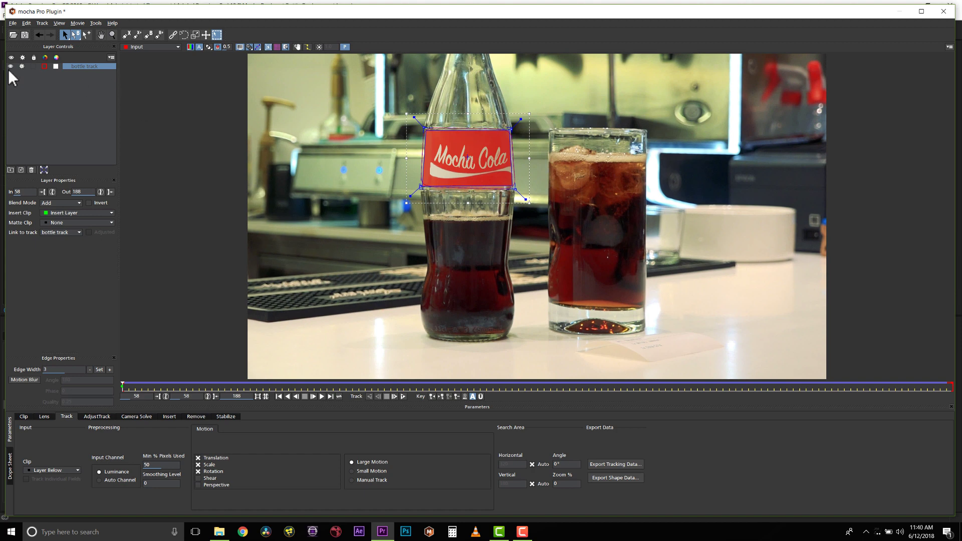
{"action": "left_click", "coordinate": [61, 214]}
{"action": "left_click", "coordinate": [60, 225]}
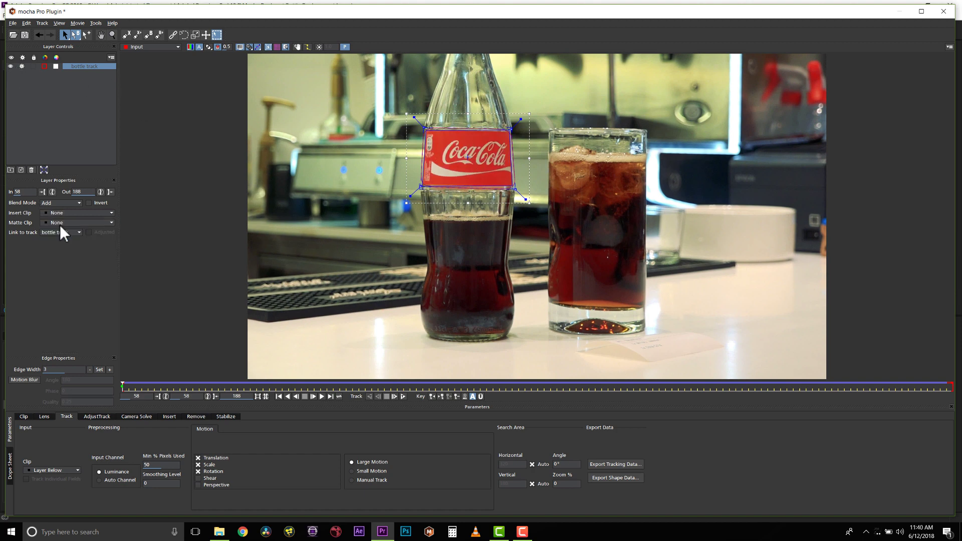
{"action": "left_click", "coordinate": [60, 212]}
{"action": "left_click", "coordinate": [61, 238]}
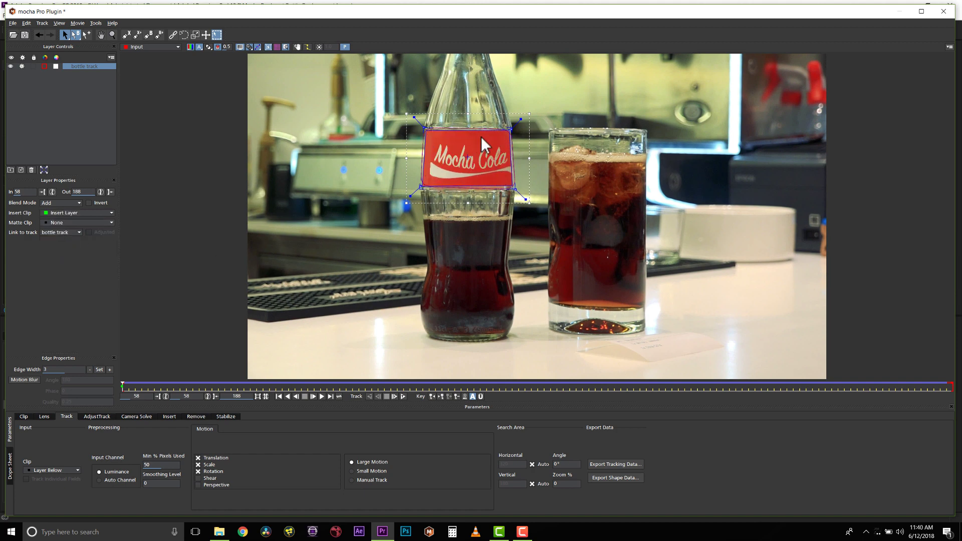
{"action": "left_click_drag", "start_coordinate": [504, 165], "coordinate": [509, 166]}
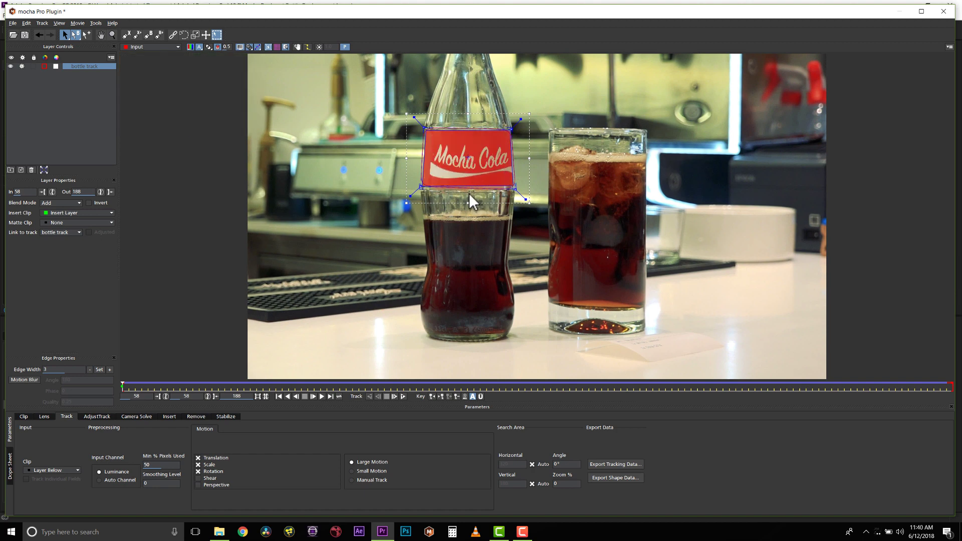
Zoom in on the label and show the insert's warp mesh at Level 1
{"action": "left_click", "coordinate": [170, 417]}
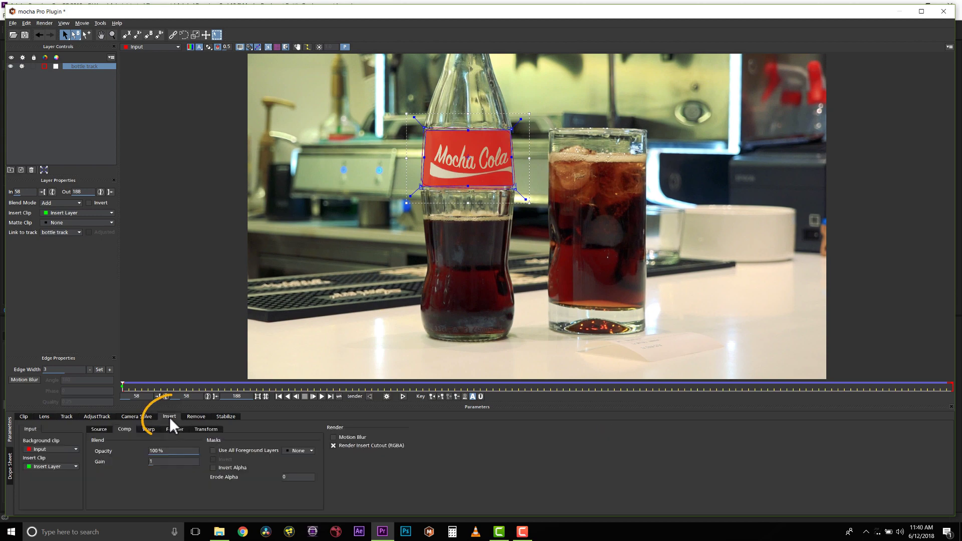
{"action": "left_click", "coordinate": [111, 34]}
{"action": "left_click", "coordinate": [480, 168]}
{"action": "left_click", "coordinate": [465, 121]}
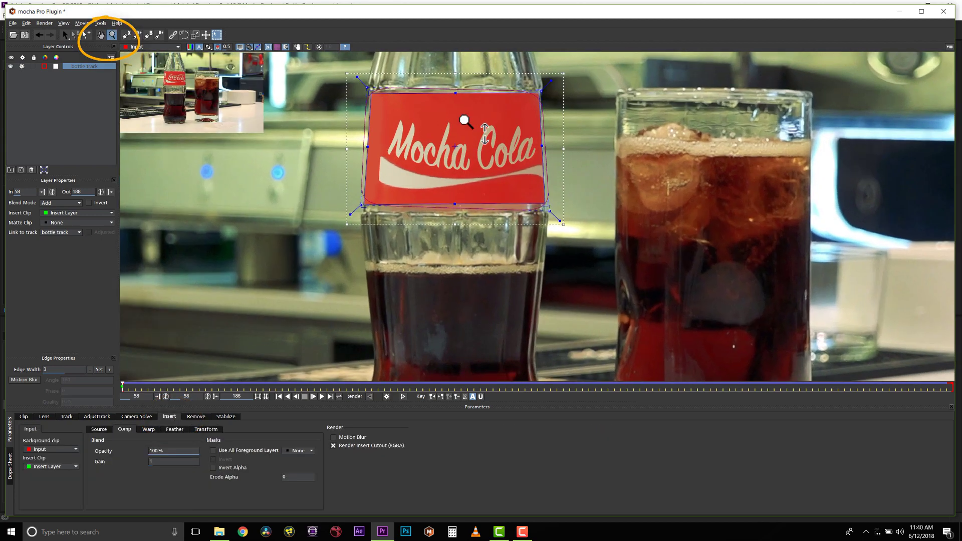
{"action": "left_click", "coordinate": [464, 120]}
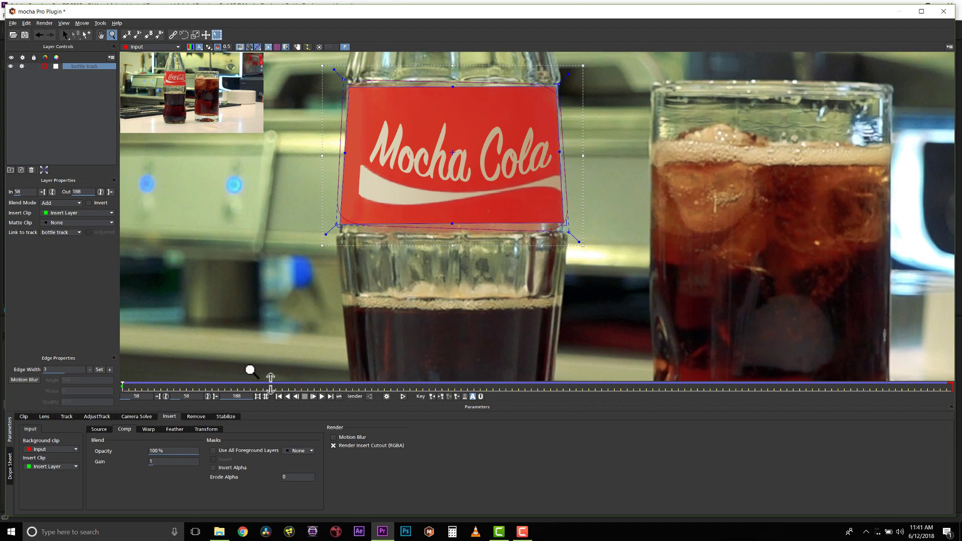
{"action": "left_click", "coordinate": [147, 430]}
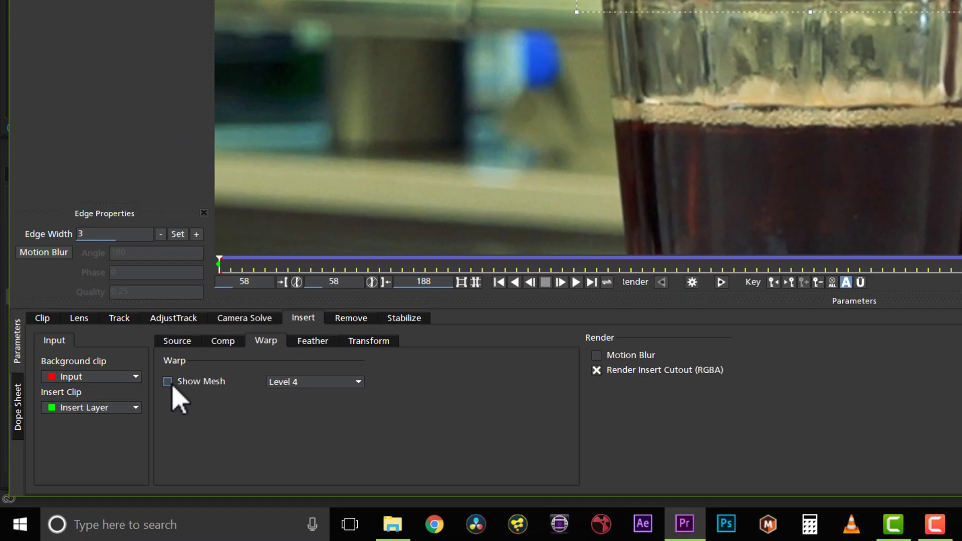
{"action": "left_click", "coordinate": [149, 401]}
{"action": "left_click", "coordinate": [253, 401]}
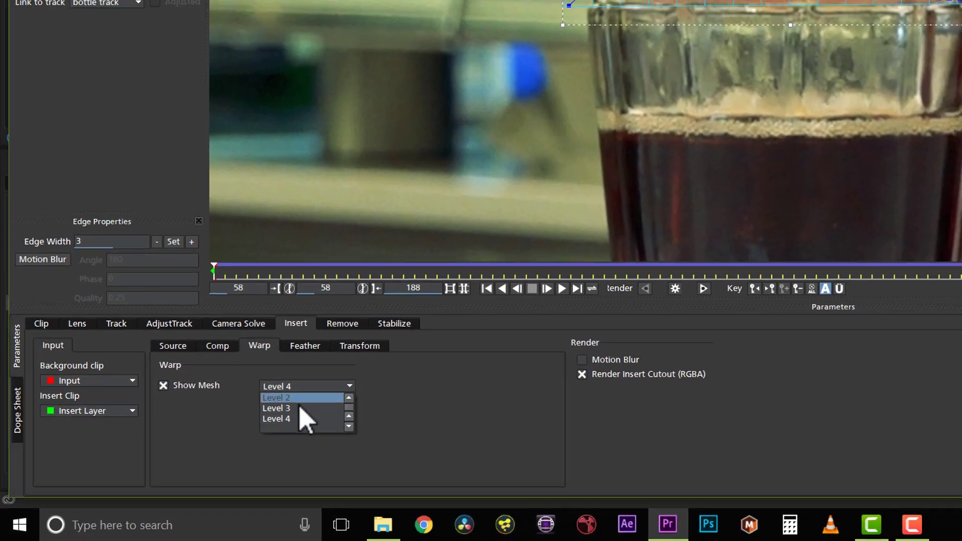
{"action": "scroll", "coordinate": [296, 411], "scroll_direction": "up", "scroll_amount": 1}
{"action": "left_click", "coordinate": [280, 399]}
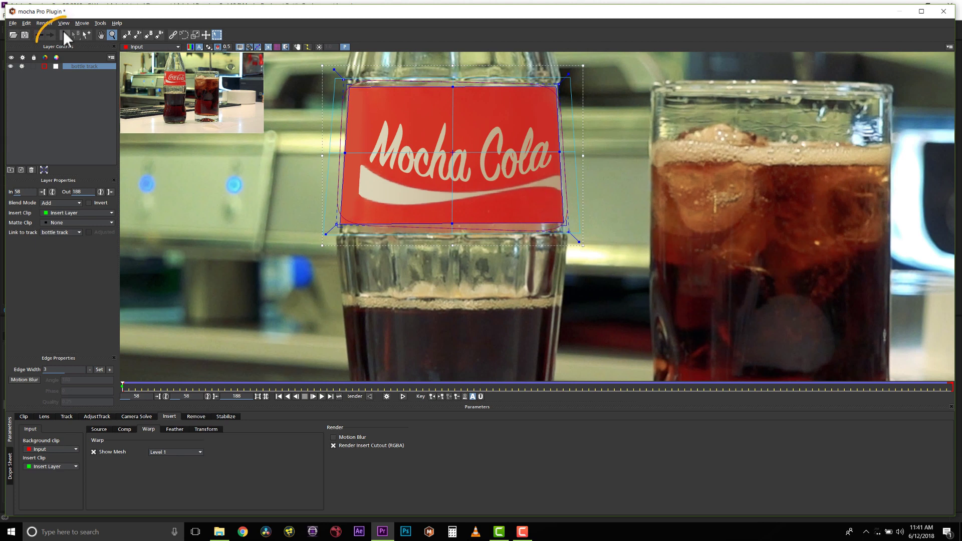
Check the original label under the top, bottom, centre and corner mesh points
{"action": "left_click", "coordinate": [64, 35]}
{"action": "left_click_drag", "start_coordinate": [454, 77], "coordinate": [453, 80]}
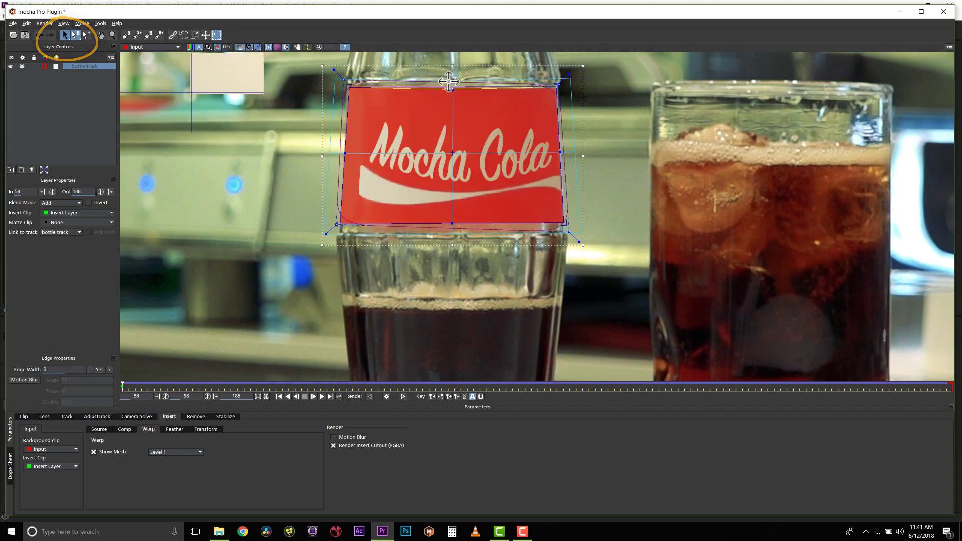
{"action": "left_click", "coordinate": [451, 236]}
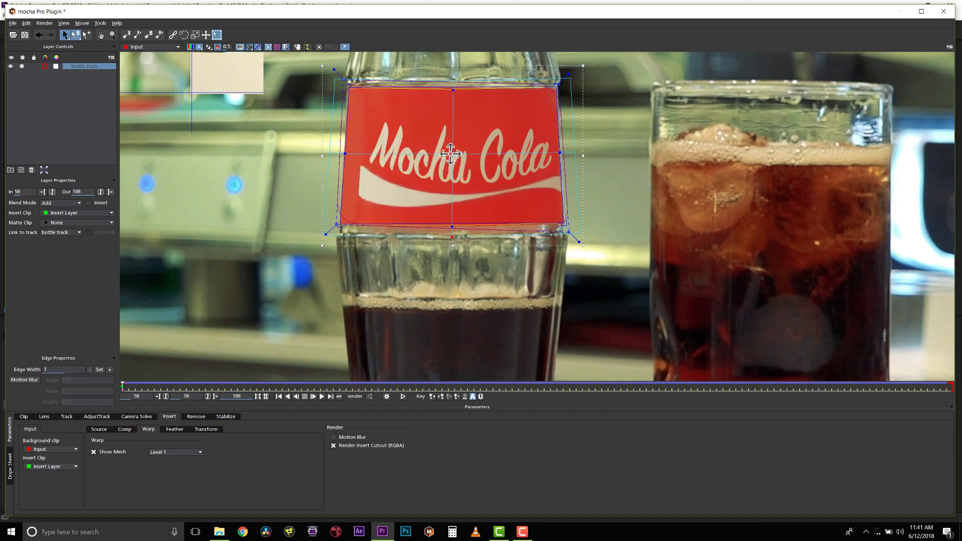
{"action": "left_click_drag", "start_coordinate": [451, 153], "coordinate": [452, 153]}
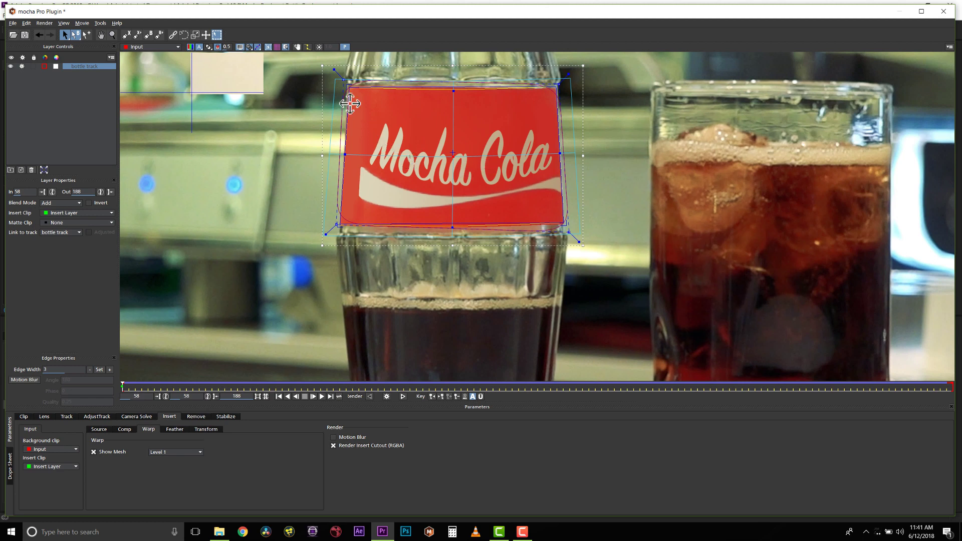
{"action": "left_click_drag", "start_coordinate": [332, 75], "coordinate": [333, 74]}
{"action": "left_click_drag", "start_coordinate": [574, 78], "coordinate": [573, 78]}
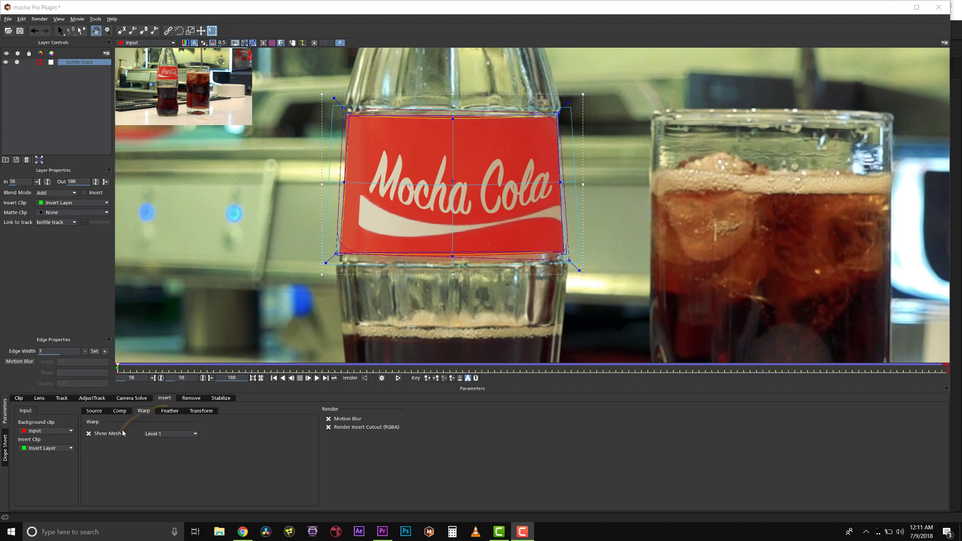
Try warp mesh Levels 2, 3 and 4, settle on Level 3, and drag the mesh bottom down along the bottle
{"action": "left_click", "coordinate": [168, 433]}
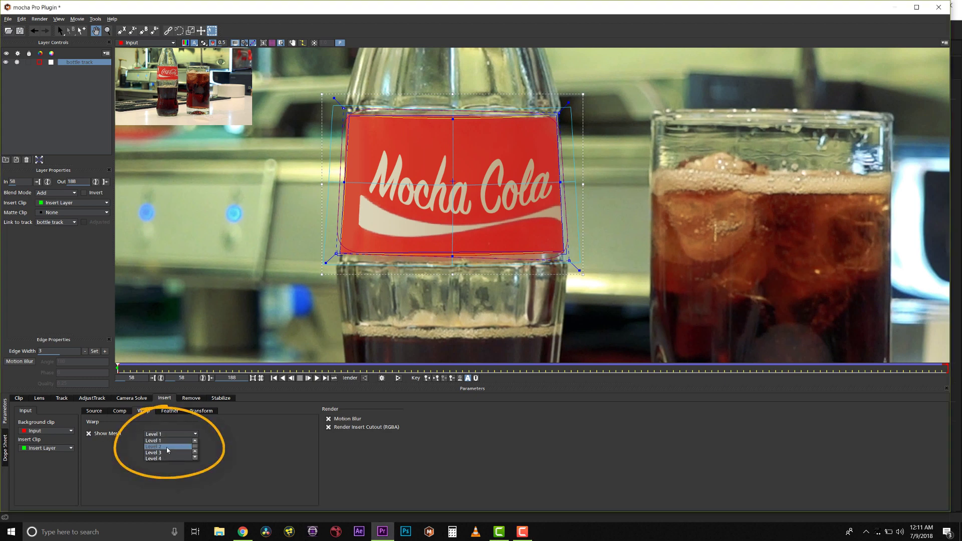
{"action": "left_click", "coordinate": [168, 447]}
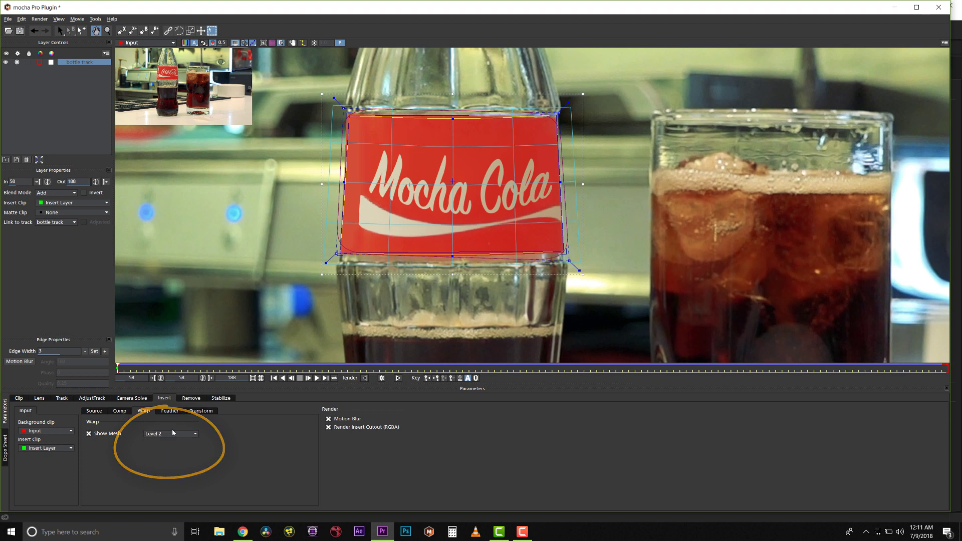
{"action": "left_click", "coordinate": [168, 434]}
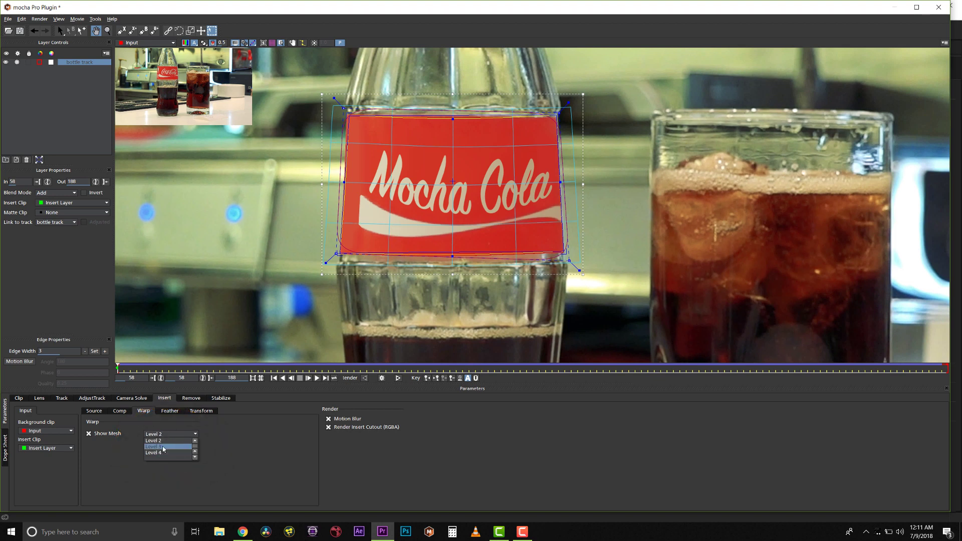
{"action": "left_click", "coordinate": [162, 453]}
{"action": "left_click", "coordinate": [174, 435]}
{"action": "left_click", "coordinate": [166, 453]}
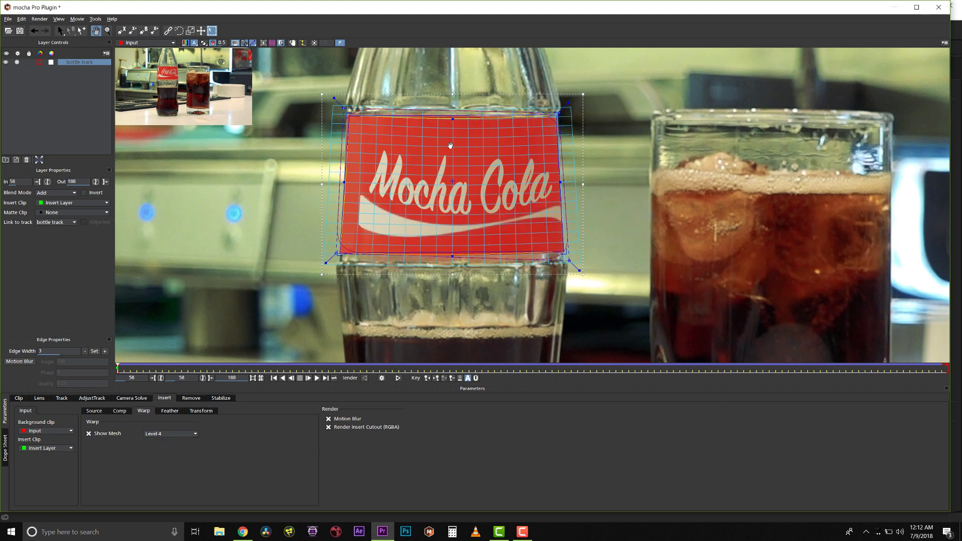
{"action": "left_click", "coordinate": [175, 434]}
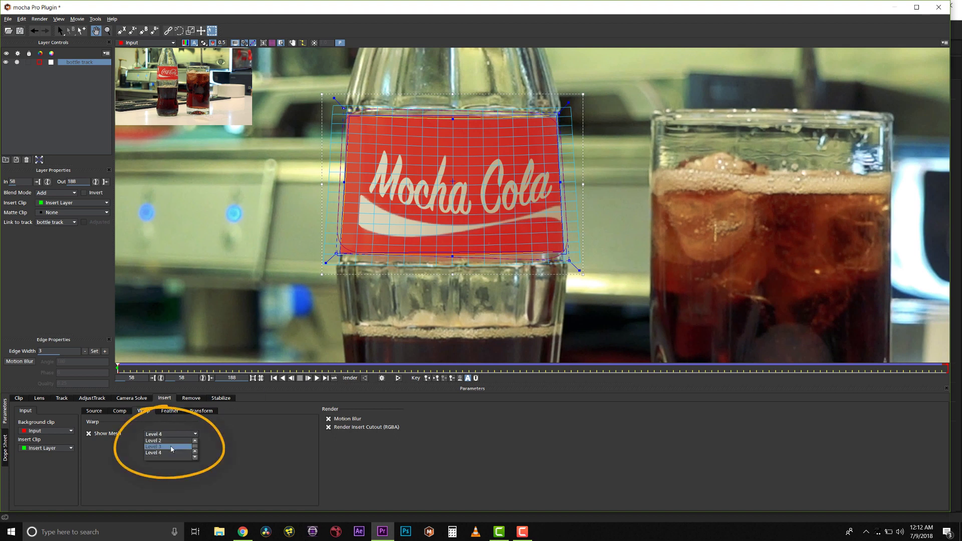
{"action": "left_click", "coordinate": [171, 446]}
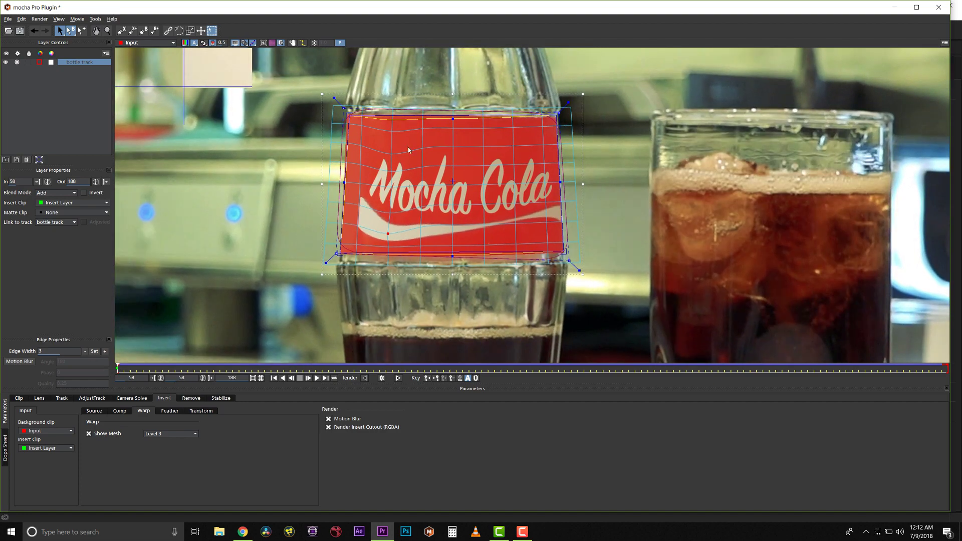
{"action": "left_click_drag", "start_coordinate": [388, 247], "coordinate": [453, 271]}
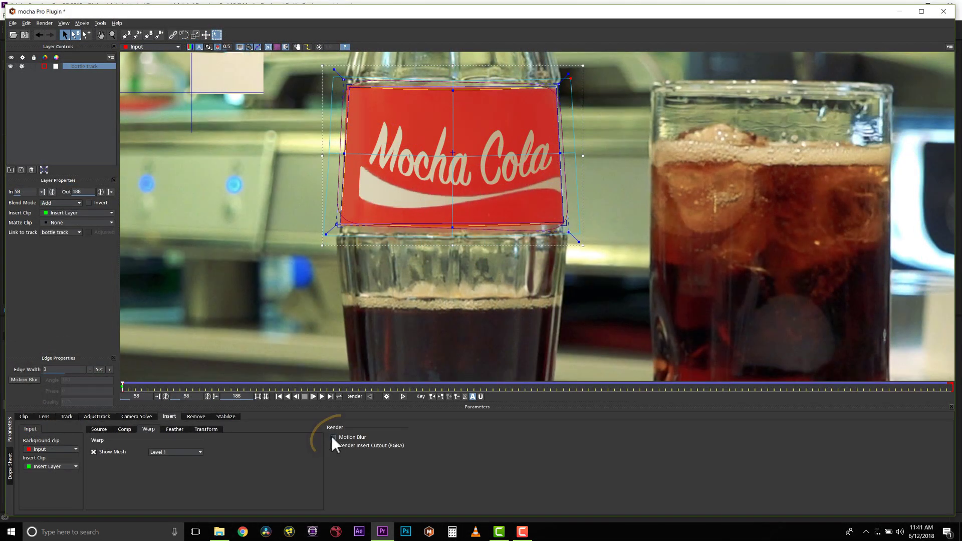
Enable Motion Blur for the insert, save the Mocha project, and close Mocha
{"action": "left_click", "coordinate": [332, 437]}
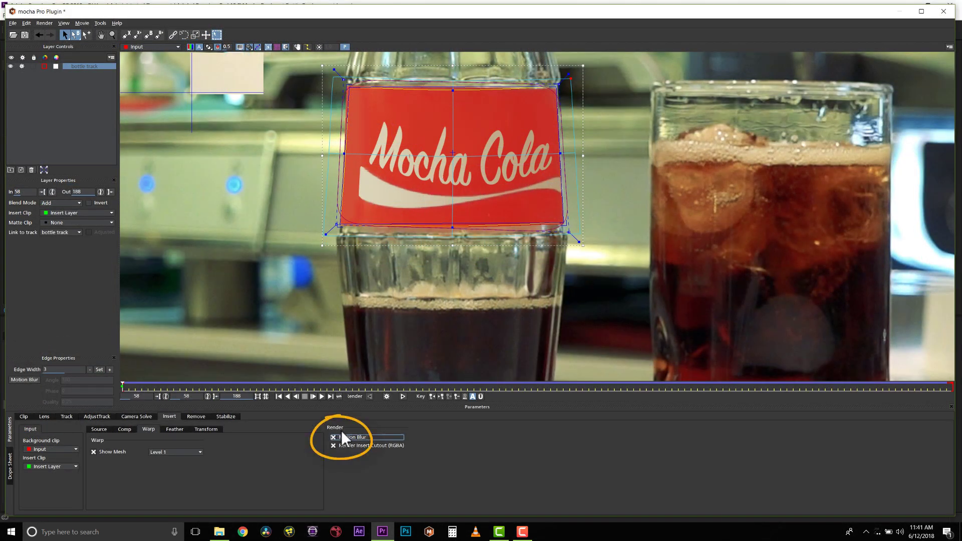
{"action": "left_click", "coordinate": [27, 33]}
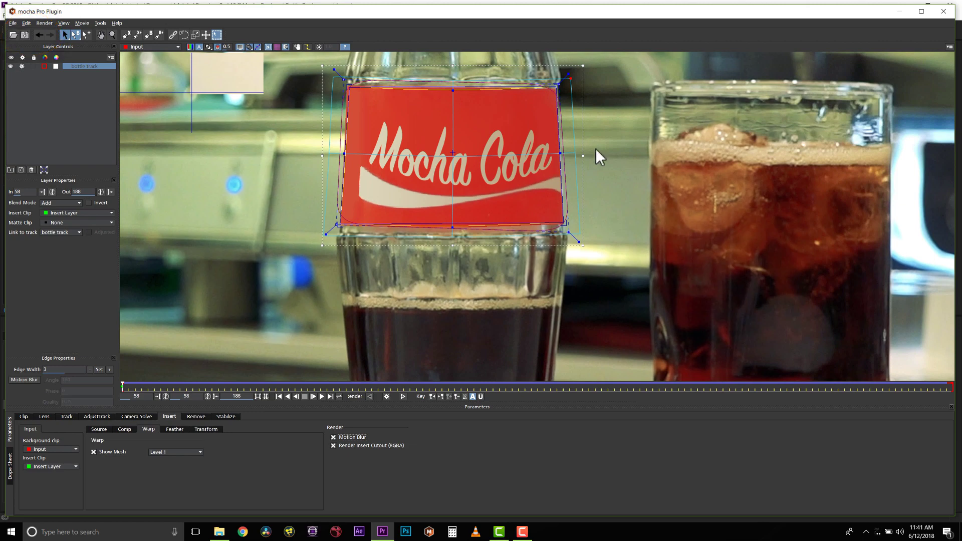
{"action": "left_click", "coordinate": [943, 12]}
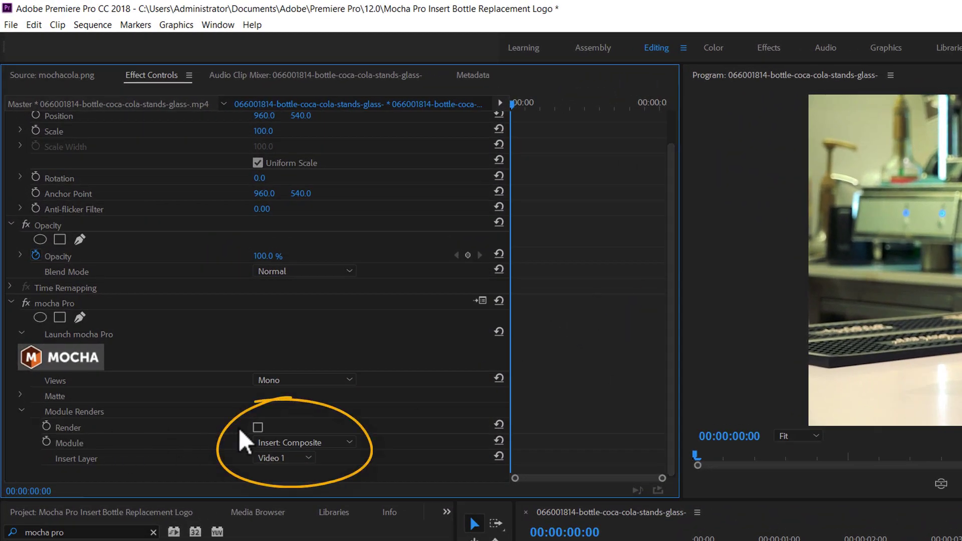
Enable Render under mocha Pro Module Renders and play back, stopping at 00:00:04:05
{"action": "left_click", "coordinate": [258, 427]}
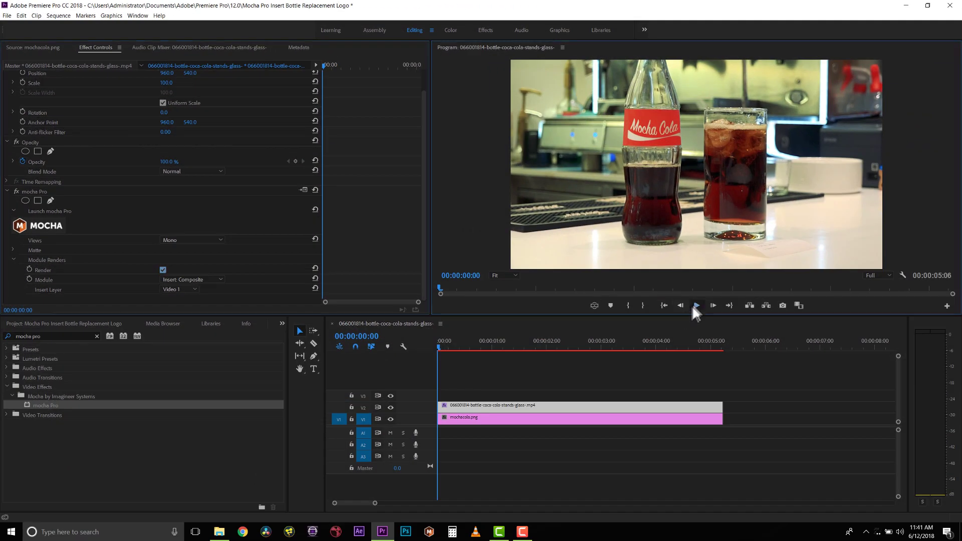
{"action": "left_click", "coordinate": [694, 306]}
{"action": "left_click", "coordinate": [662, 343]}
{"action": "left_click", "coordinate": [686, 344]}
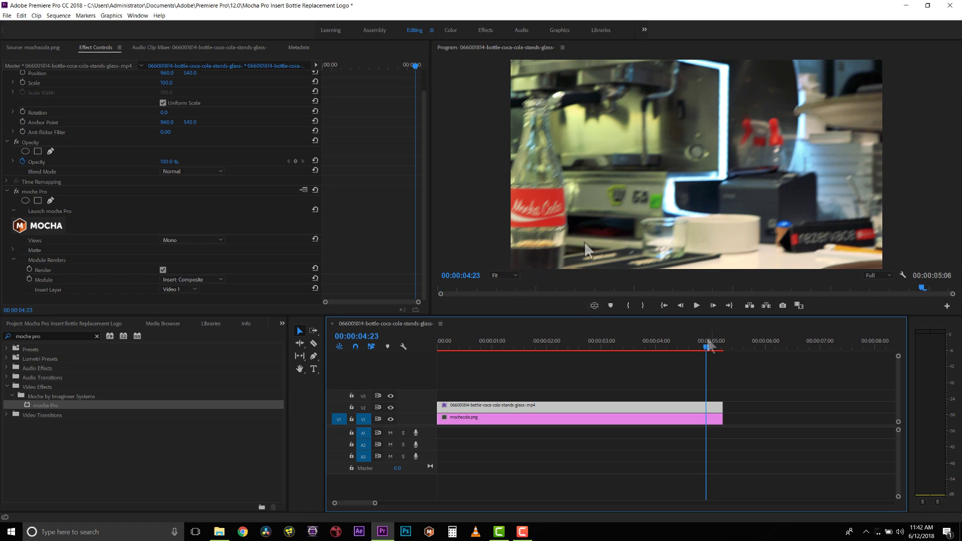
{"action": "left_click_drag", "start_coordinate": [693, 344], "coordinate": [648, 348]}
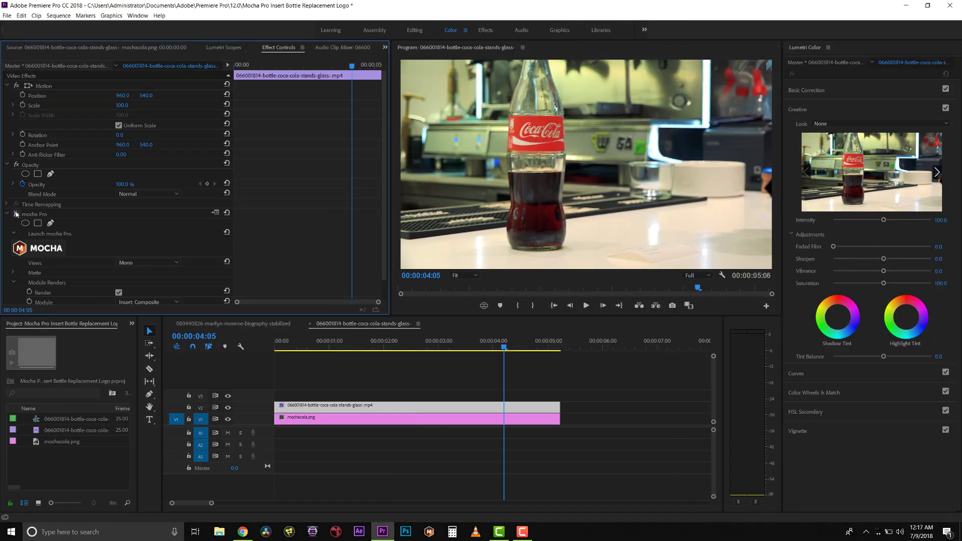
Toggle the mocha Pro effect off and on to compare the label with the original
{"action": "left_click", "coordinate": [17, 214]}
{"action": "left_click", "coordinate": [16, 214]}
{"action": "left_click", "coordinate": [17, 214]}
Toggle the insert off and on to compare the label with and without it
{"action": "left_click", "coordinate": [17, 214]}
{"action": "left_click", "coordinate": [17, 214]}
{"action": "left_click", "coordinate": [16, 214]}
{"action": "left_click", "coordinate": [16, 214]}
{"action": "left_click", "coordinate": [17, 214]}
{"action": "left_click", "coordinate": [17, 214]}
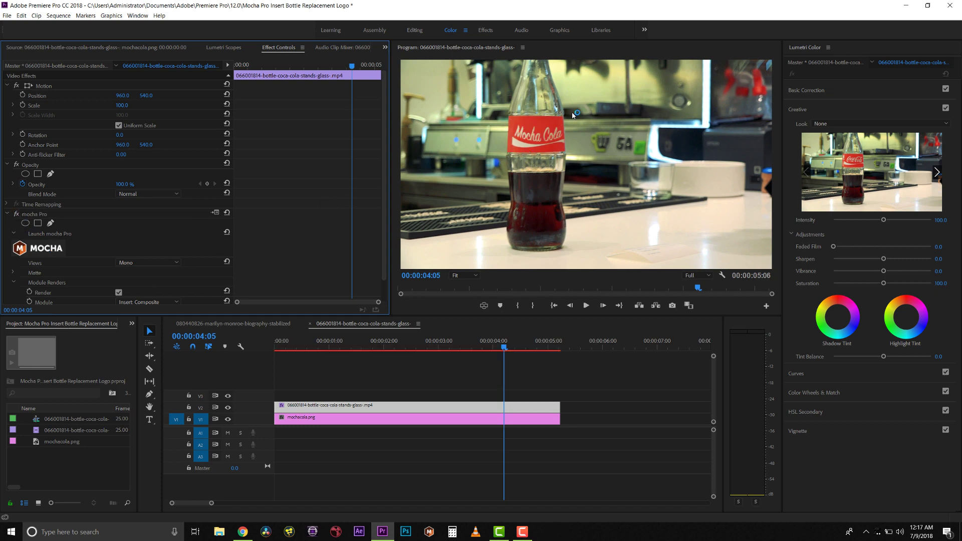
Hide the bottle track, select mochacola.png and search the Effects library for 'vig'
{"action": "left_click", "coordinate": [228, 407]}
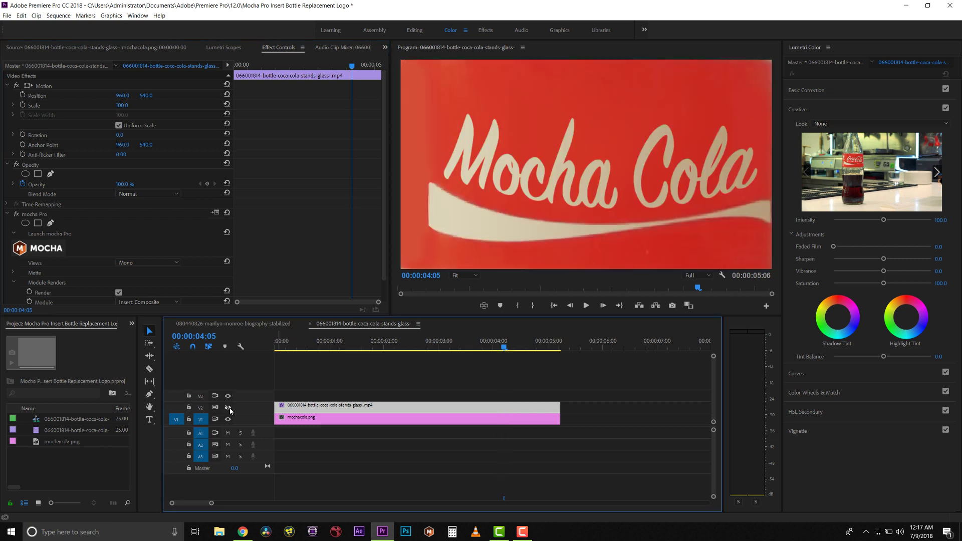
{"action": "left_click", "coordinate": [412, 420]}
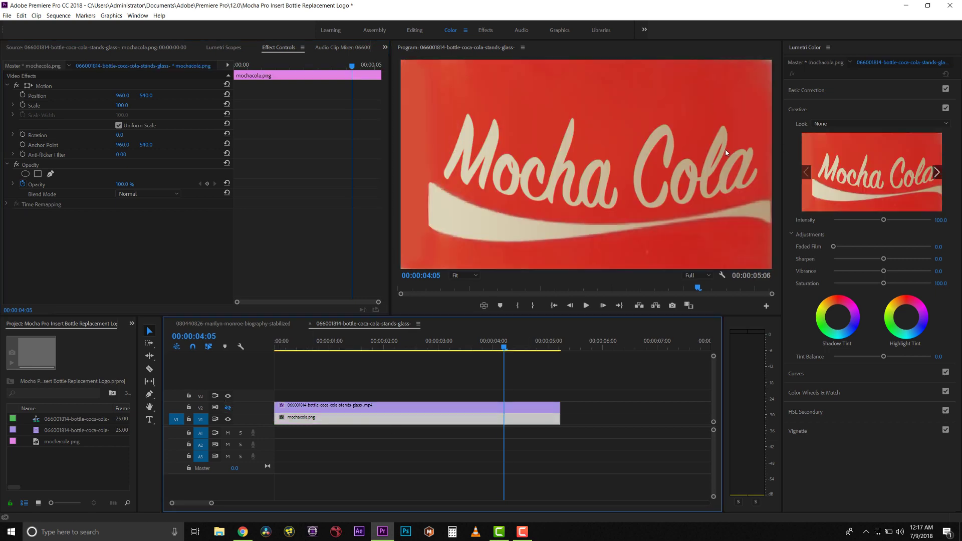
{"action": "left_click", "coordinate": [132, 324]}
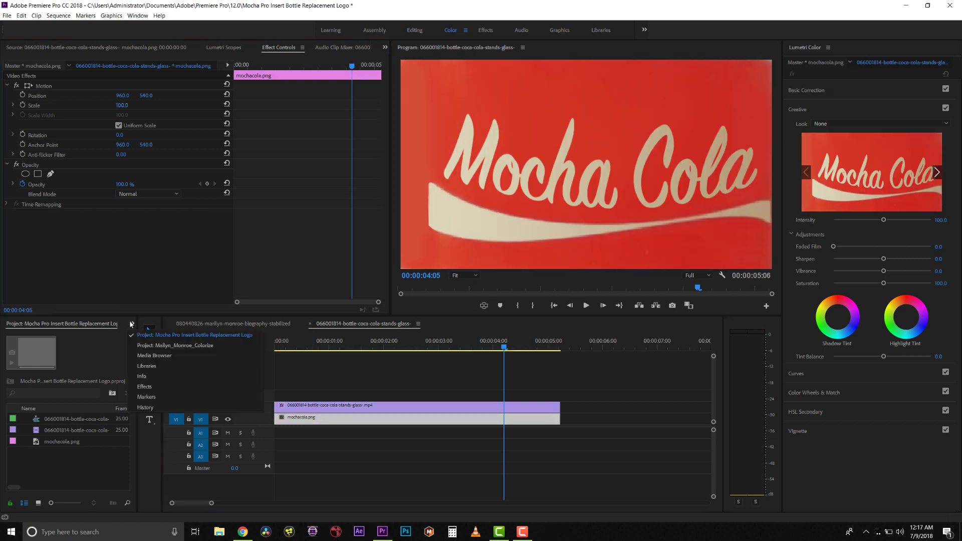
{"action": "left_click", "coordinate": [144, 387]}
{"action": "left_click", "coordinate": [42, 335]}
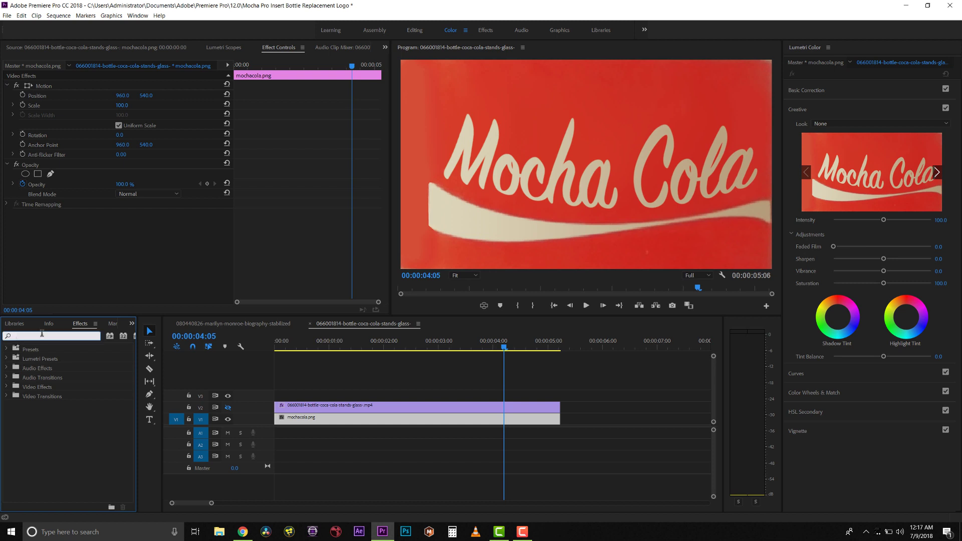
{"action": "type", "text": "vig"}
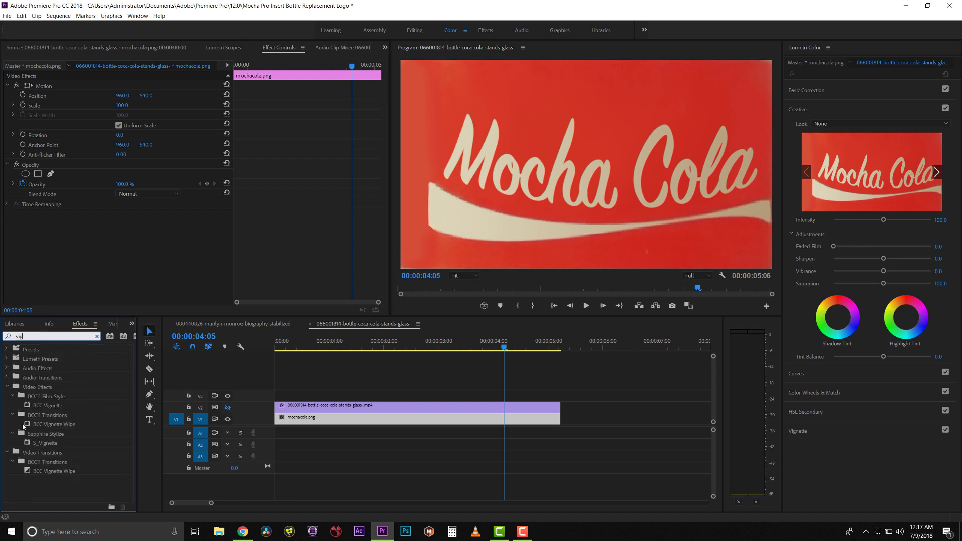
Apply BCC Vignette to mochacola.png, increasing Squareness and raising Smooth Softness to 81
{"action": "left_click_drag", "start_coordinate": [48, 407], "coordinate": [421, 421]}
{"action": "scroll", "coordinate": [172, 226], "scroll_direction": "down", "scroll_amount": 3}
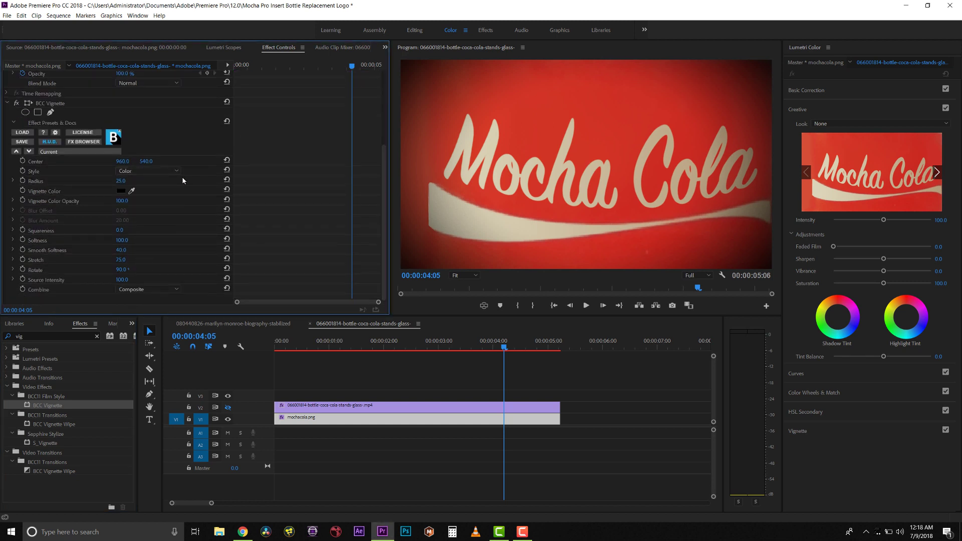
{"action": "left_click_drag", "start_coordinate": [119, 230], "coordinate": [151, 240]}
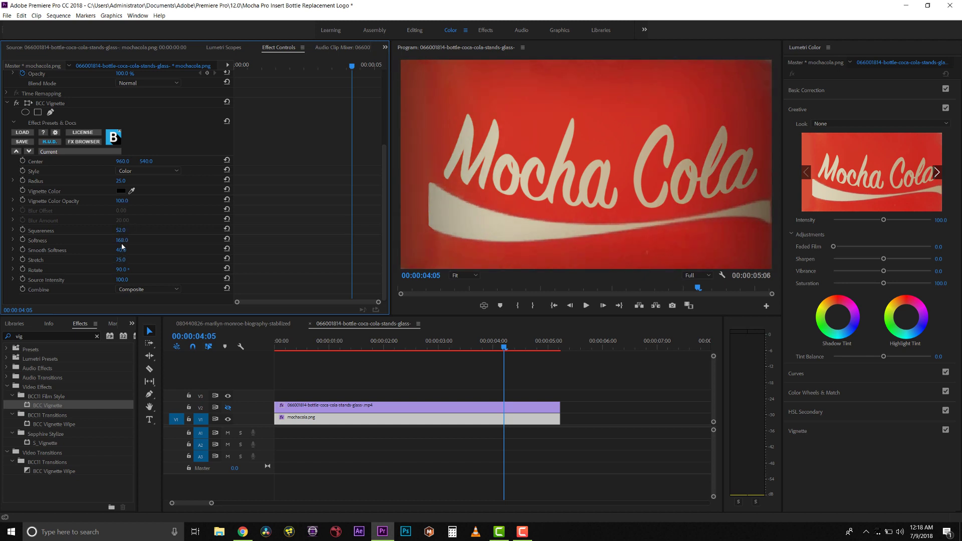
{"action": "left_click_drag", "start_coordinate": [121, 250], "coordinate": [137, 250]}
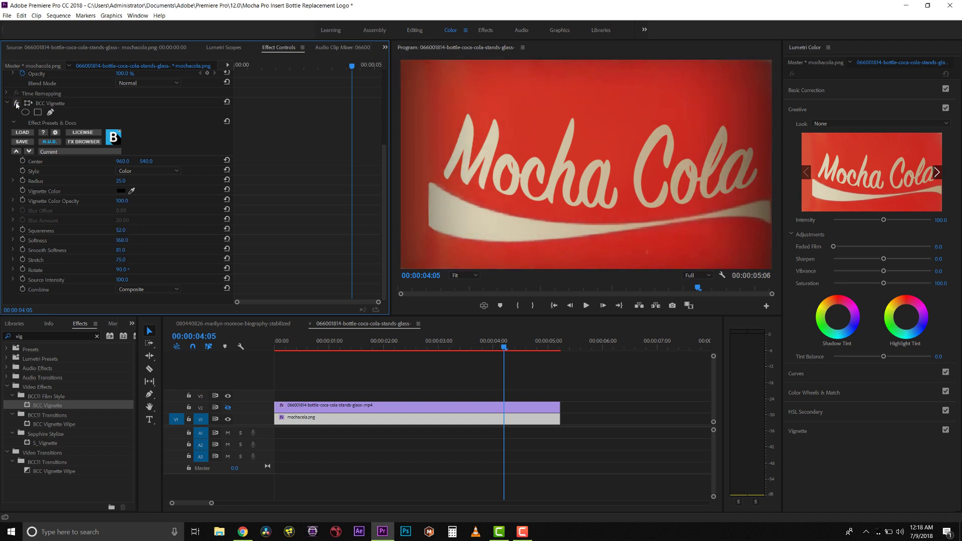
{"action": "left_click", "coordinate": [17, 103]}
{"action": "left_click", "coordinate": [17, 104]}
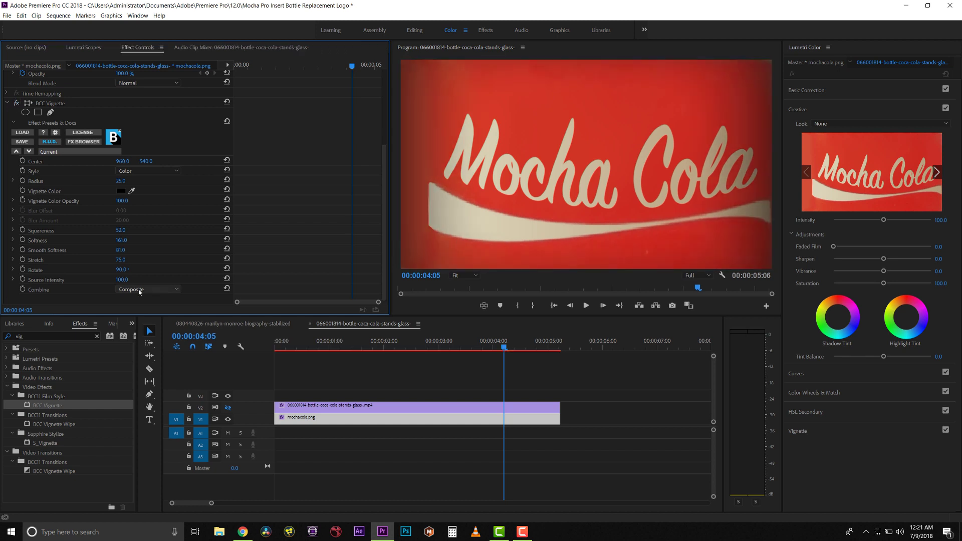
Set the vignette Combine mode to Mult and its colour to dark red
{"action": "left_click", "coordinate": [148, 289]}
{"action": "left_click", "coordinate": [141, 309]}
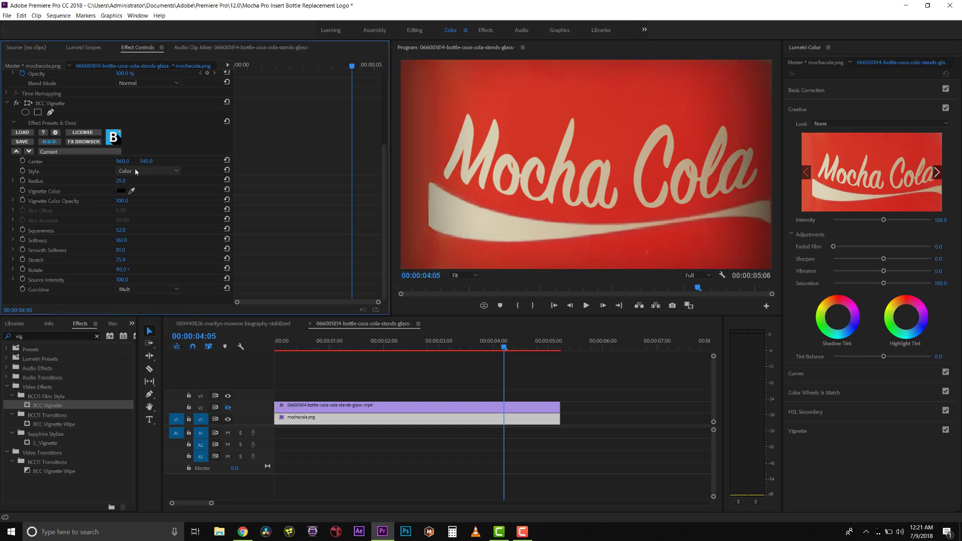
{"action": "left_click", "coordinate": [121, 191]}
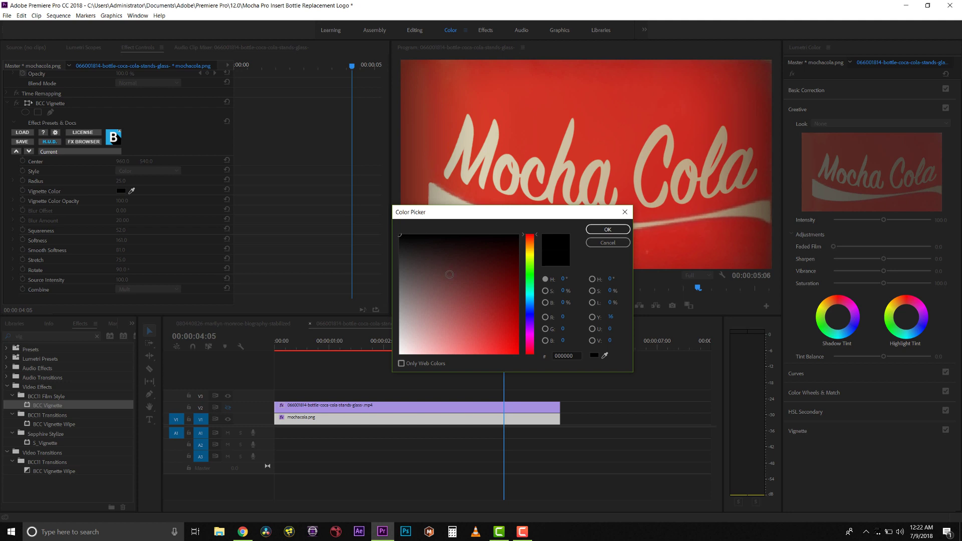
{"action": "mouse_move", "coordinate": [456, 277]}
{"action": "left_mouse_down"}
{"action": "mouse_move", "coordinate": [506, 278]}
{"action": "mouse_move", "coordinate": [504, 255]}
{"action": "mouse_move", "coordinate": [505, 264]}
{"action": "left_mouse_up"}
{"action": "left_click", "coordinate": [608, 229]}
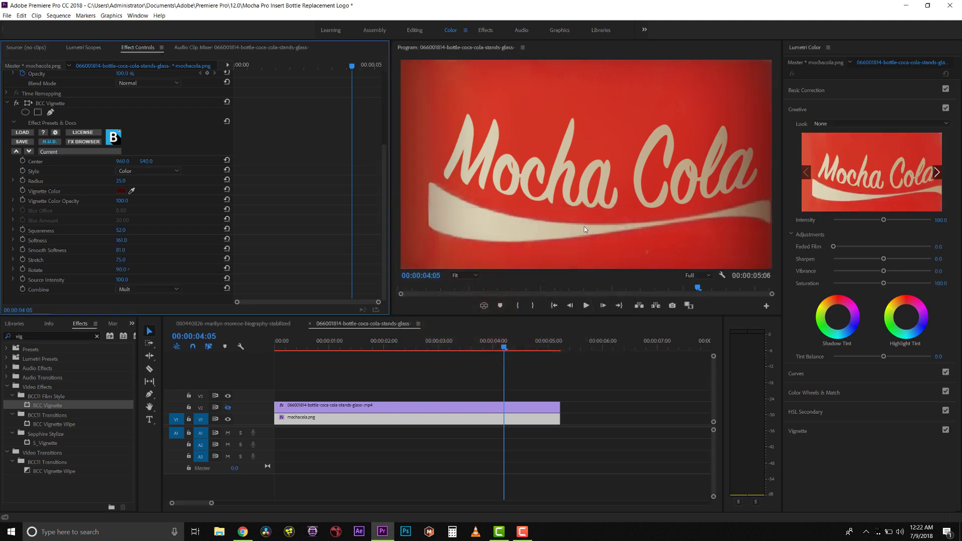
Set Vignette Color Opacity to 70 and compare the label with the vignette off and on
{"action": "left_click", "coordinate": [121, 201]}
{"action": "type", "text": "70"}
{"action": "key", "text": "Return"}
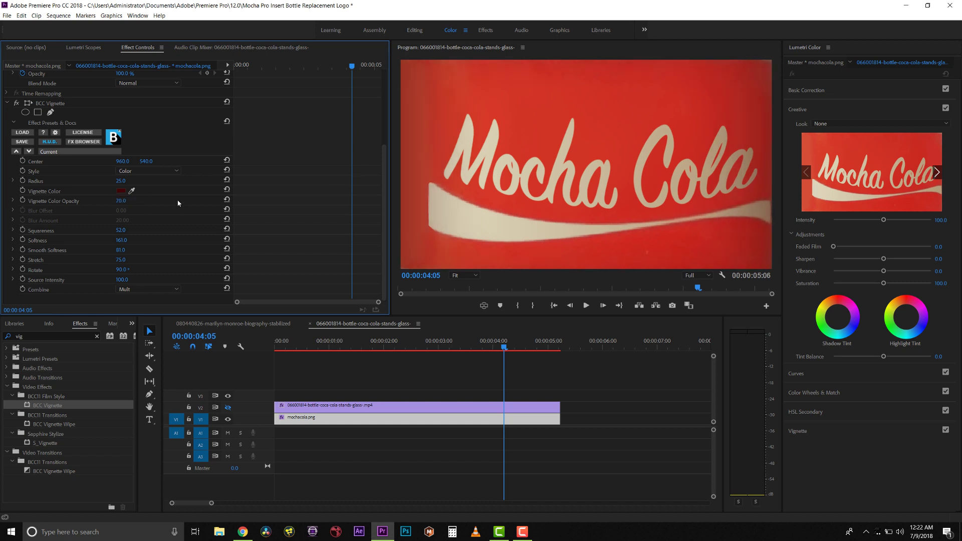
{"action": "left_click", "coordinate": [17, 104]}
{"action": "left_click", "coordinate": [17, 104]}
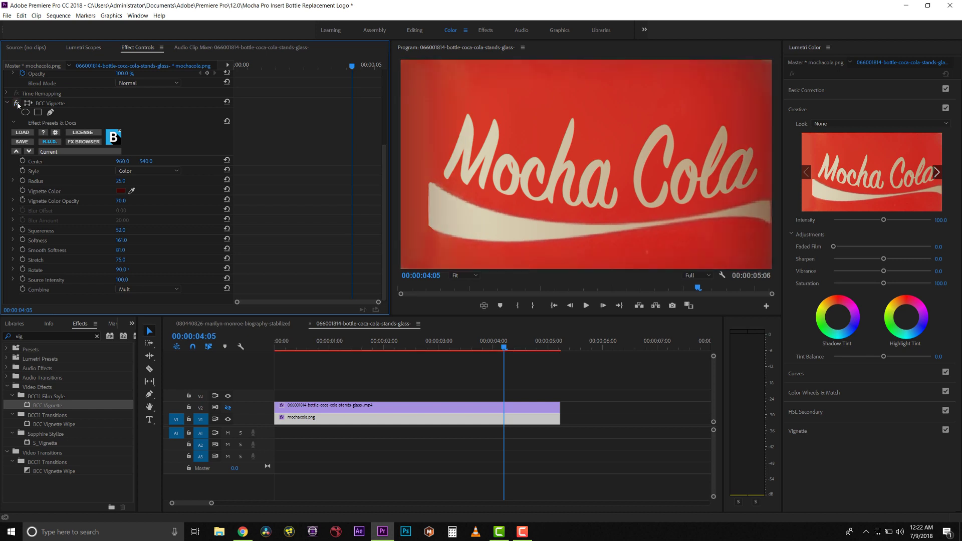
Nest mochacola.png into a sequence named 'vignette', then select the bottle footage clip
{"action": "right_click", "coordinate": [422, 422]}
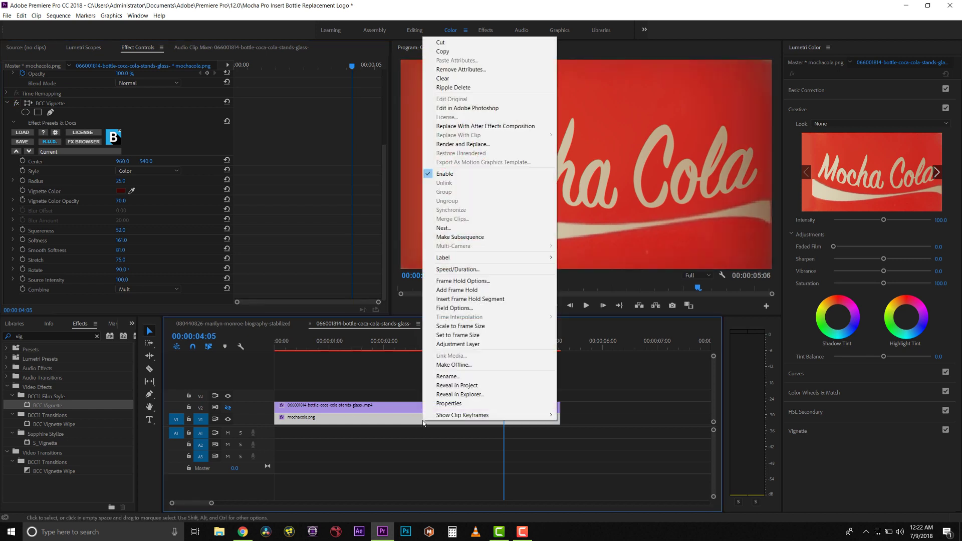
{"action": "left_click", "coordinate": [467, 230]}
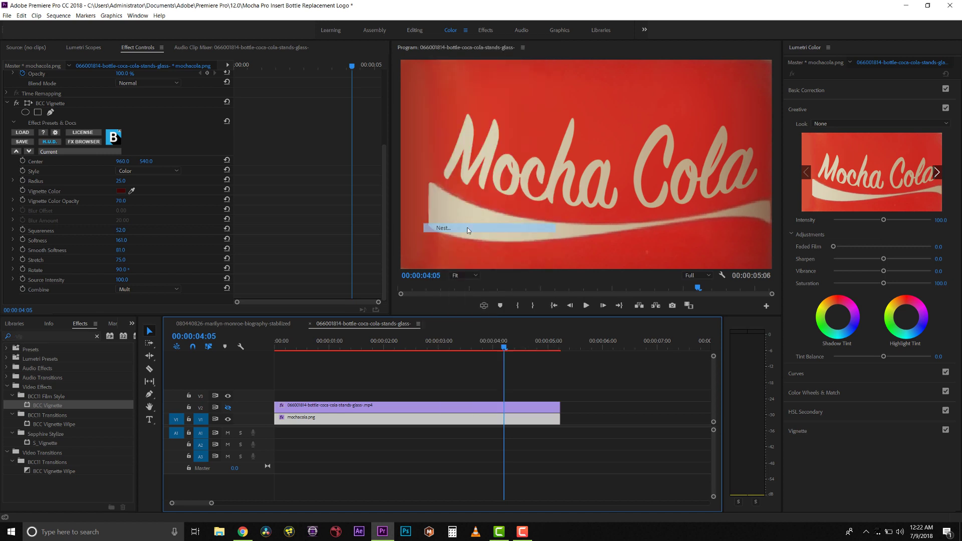
{"action": "type", "text": "vignette"}
{"action": "left_click", "coordinate": [462, 276]}
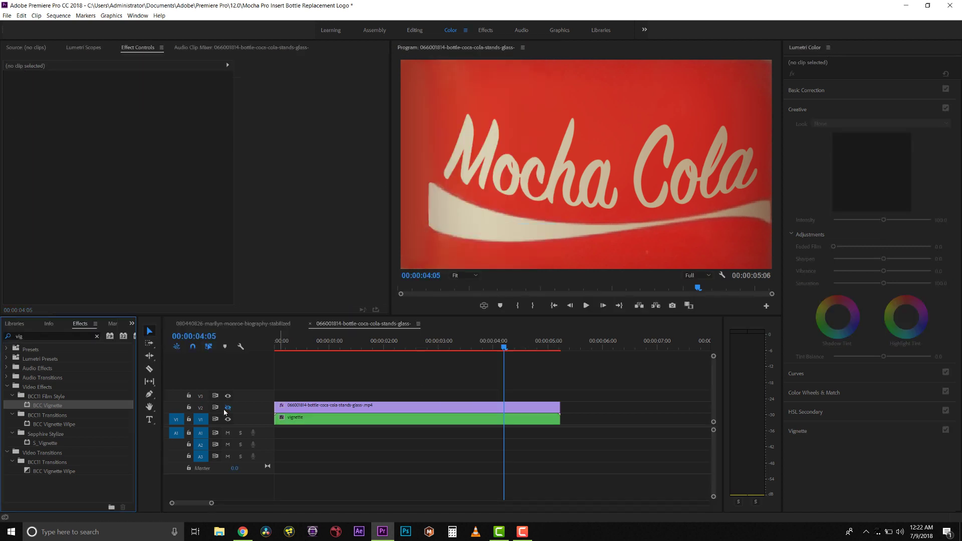
{"action": "left_click", "coordinate": [310, 409]}
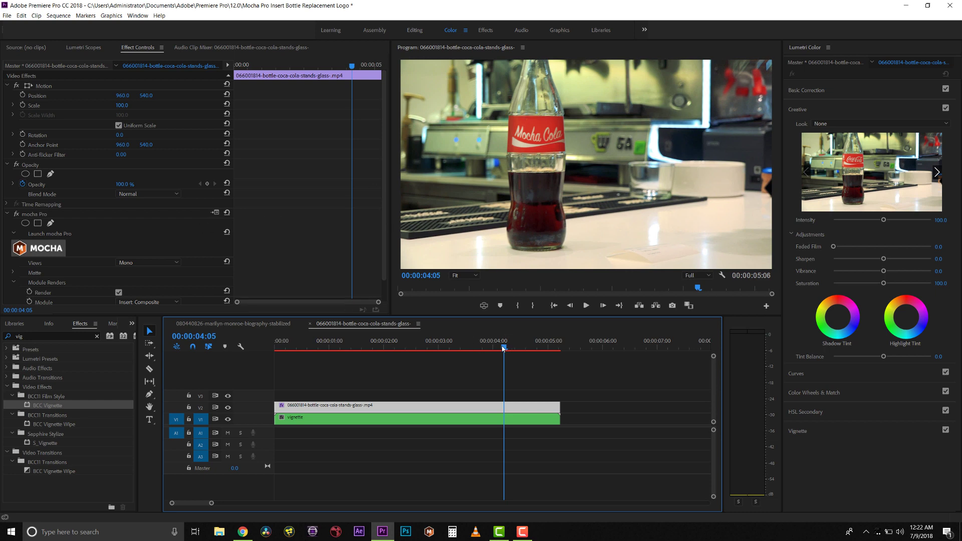
Move the playhead back to 00:00:00:00 at the start of the shot
{"action": "left_click_drag", "start_coordinate": [502, 347], "coordinate": [275, 353]}
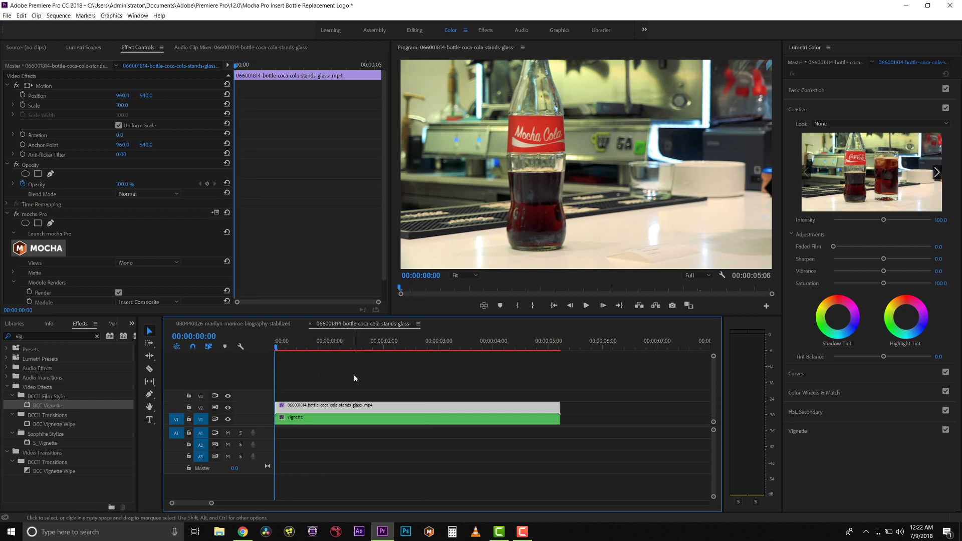